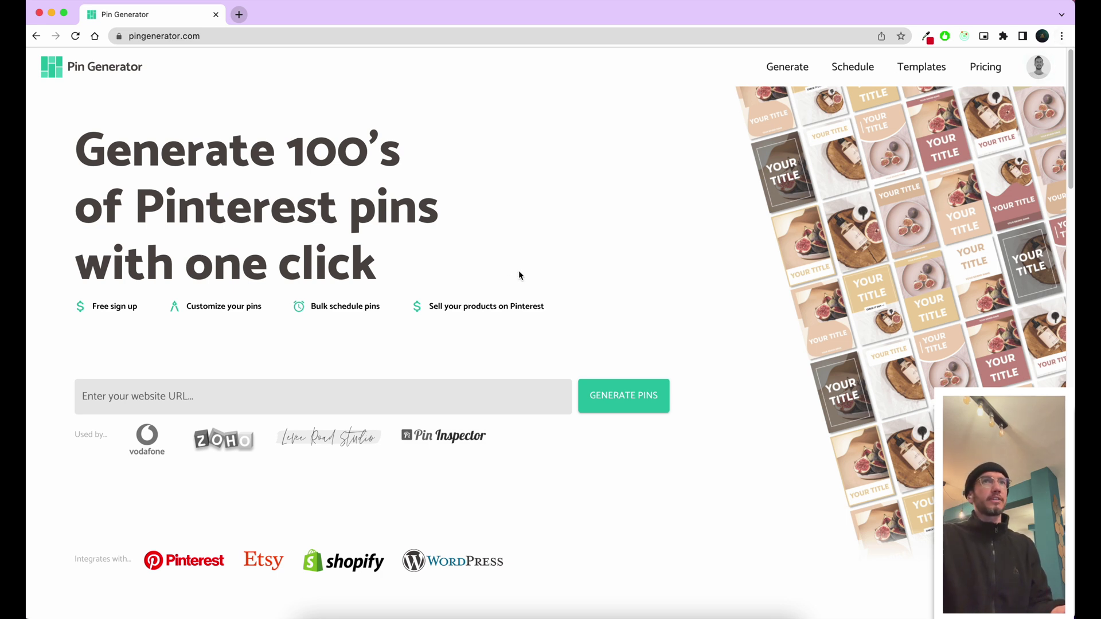
Show the previously used website suggestions in the home page URL field.
click(271, 401)
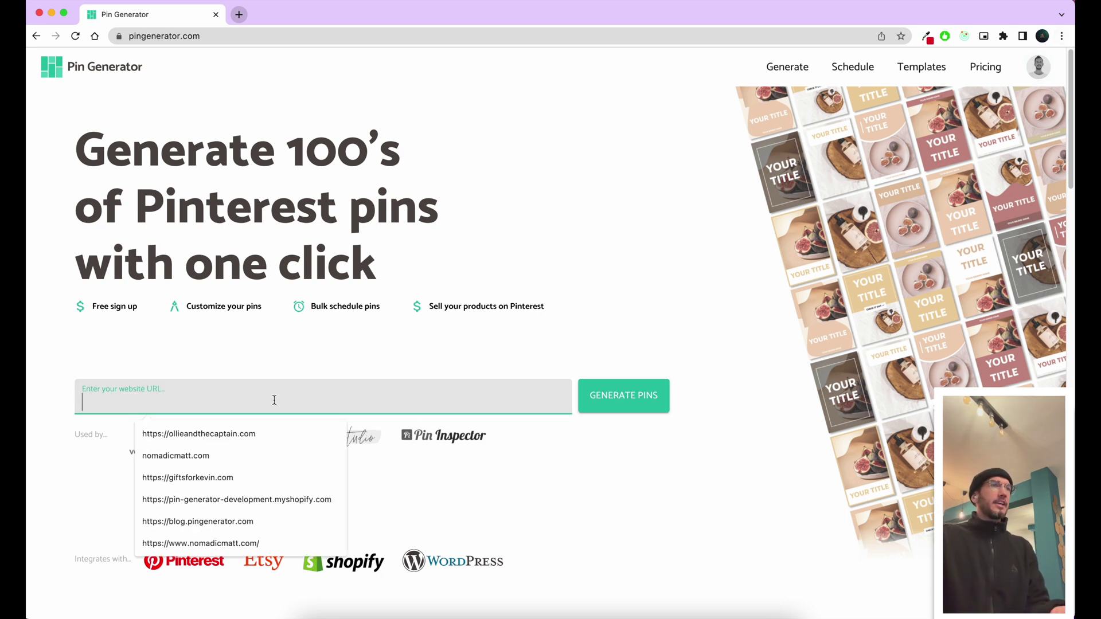
Generate twelve pins from nomadicmatt.com and expand the colour and font options.
click(272, 464)
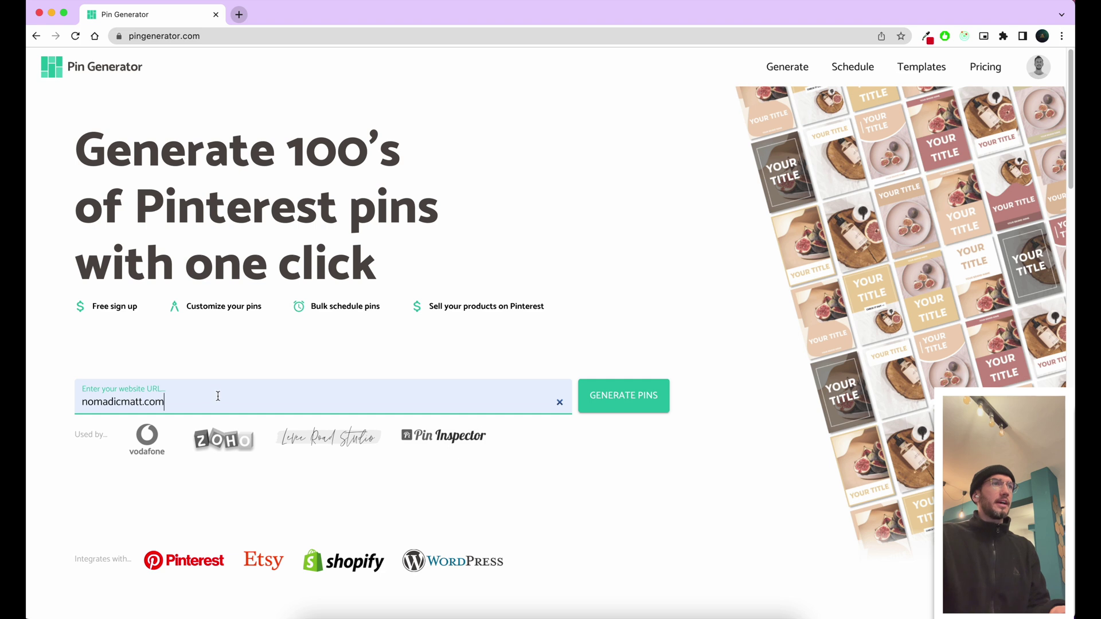
click(629, 395)
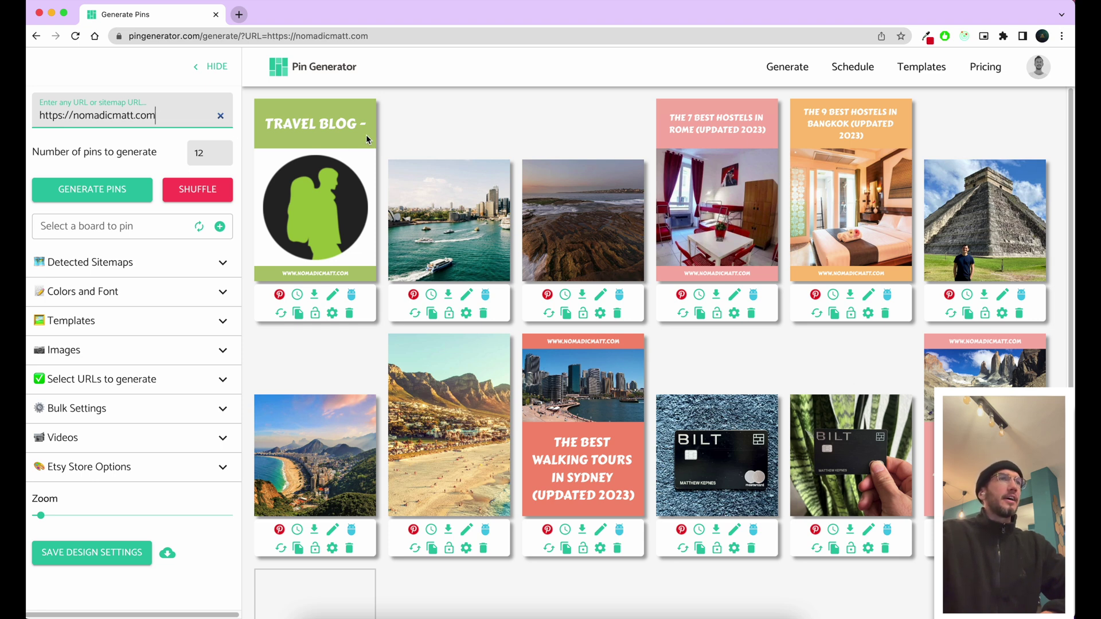
click(219, 291)
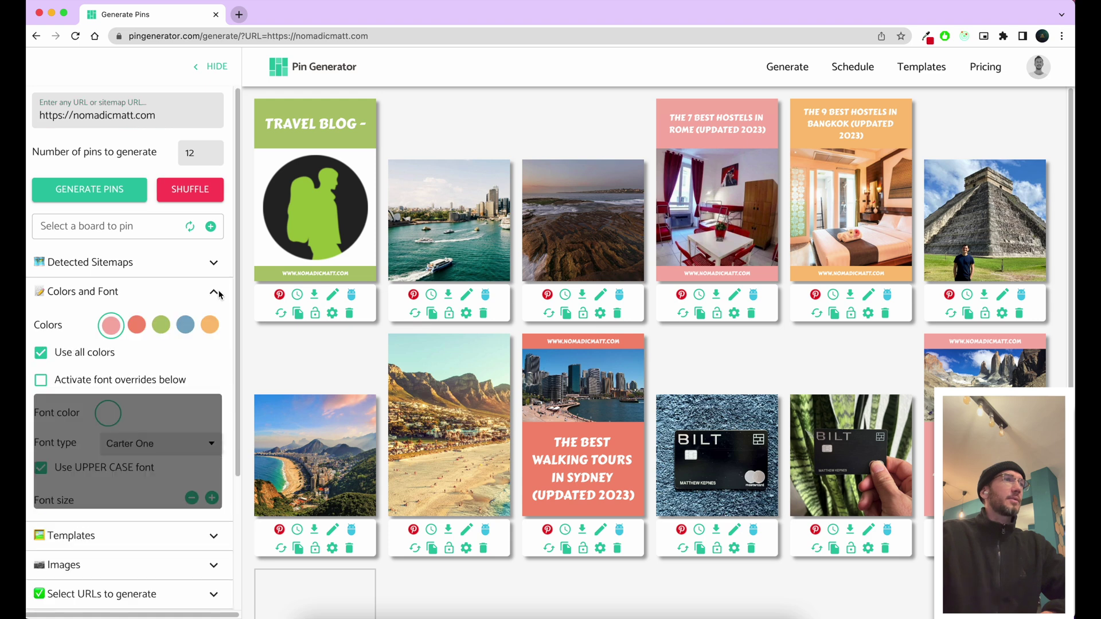
Apply the Standard 'Text blob' template to the generated travel pins.
click(217, 293)
click(220, 323)
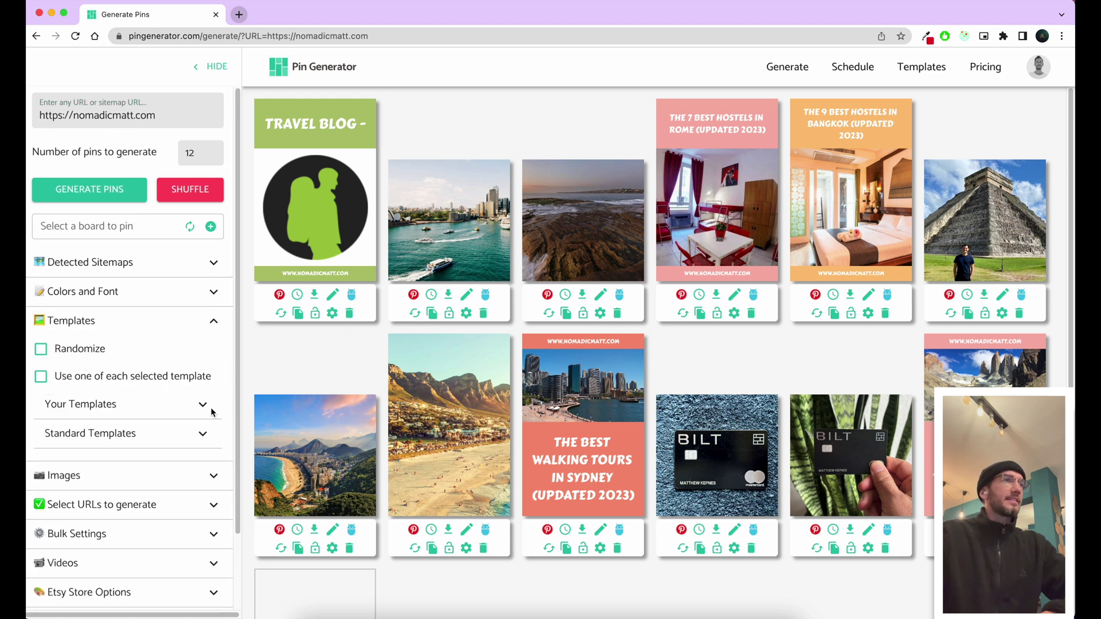
click(204, 436)
scroll(190, 362, down, 5)
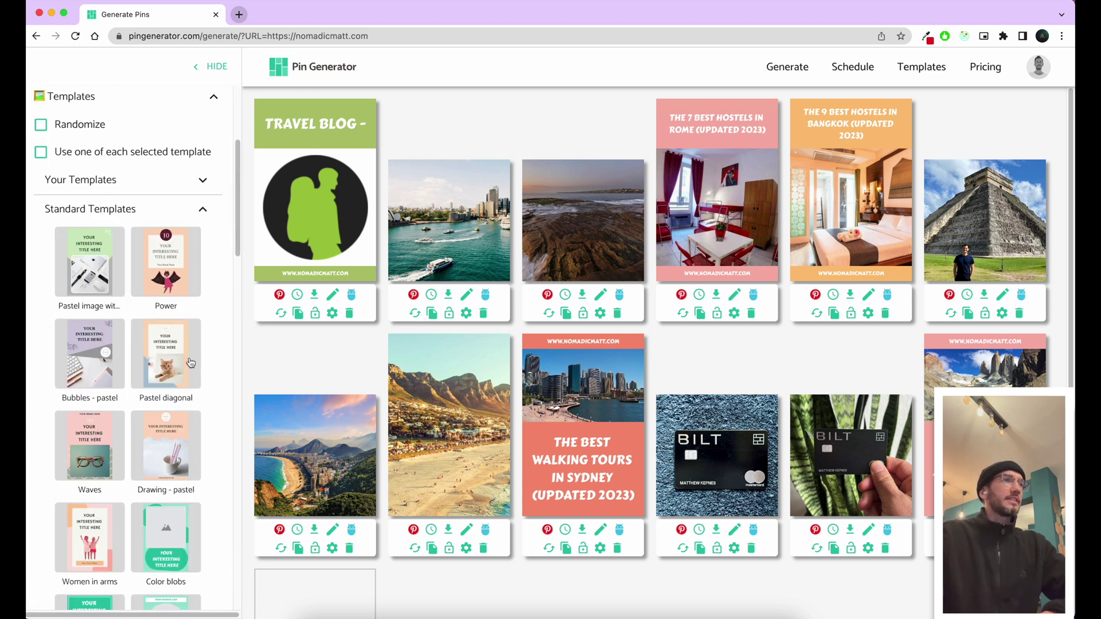
scroll(190, 362, down, 5)
scroll(178, 328, down, 5)
scroll(156, 362, down, 5)
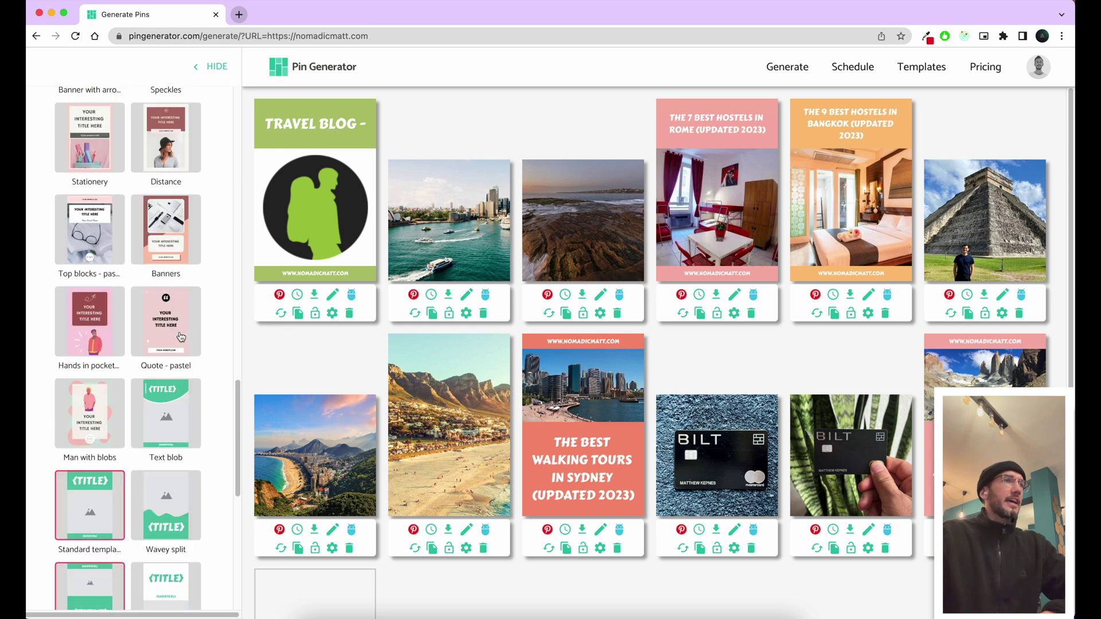
scroll(121, 431, down, 2)
scroll(112, 448, down, 1)
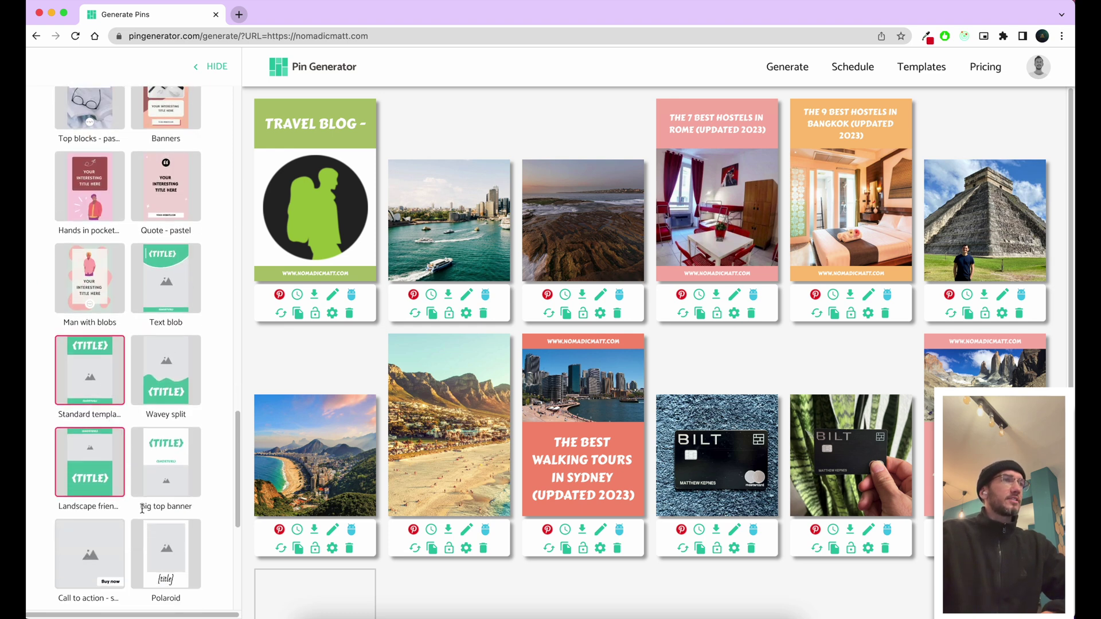
scroll(142, 509, down, 3)
scroll(122, 336, up, 2)
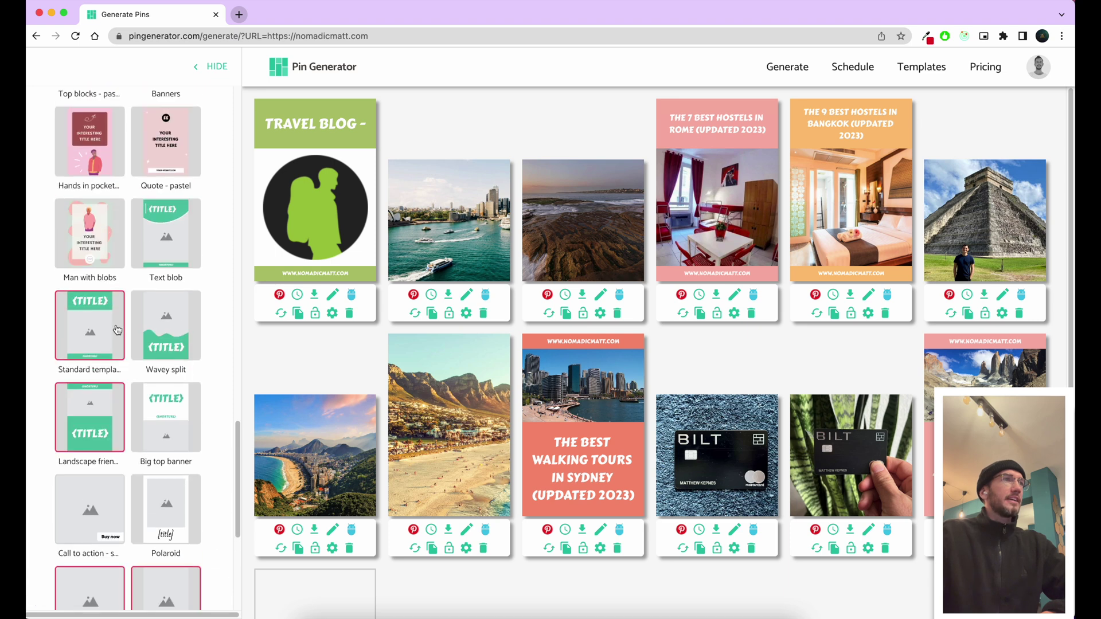
scroll(103, 361, up, 1)
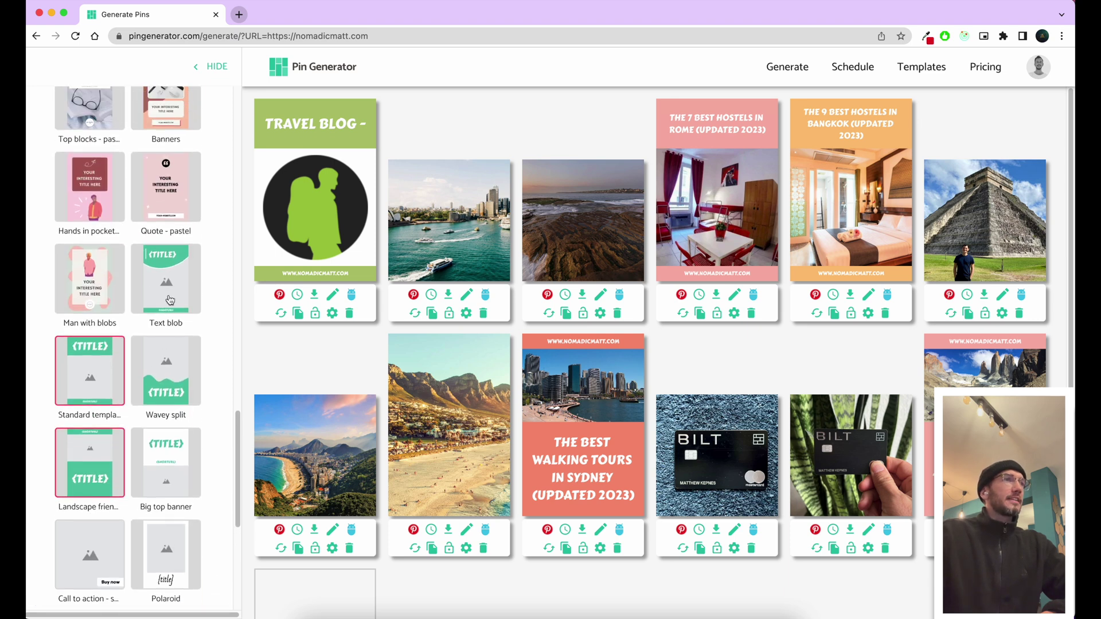
scroll(172, 327, up, 3)
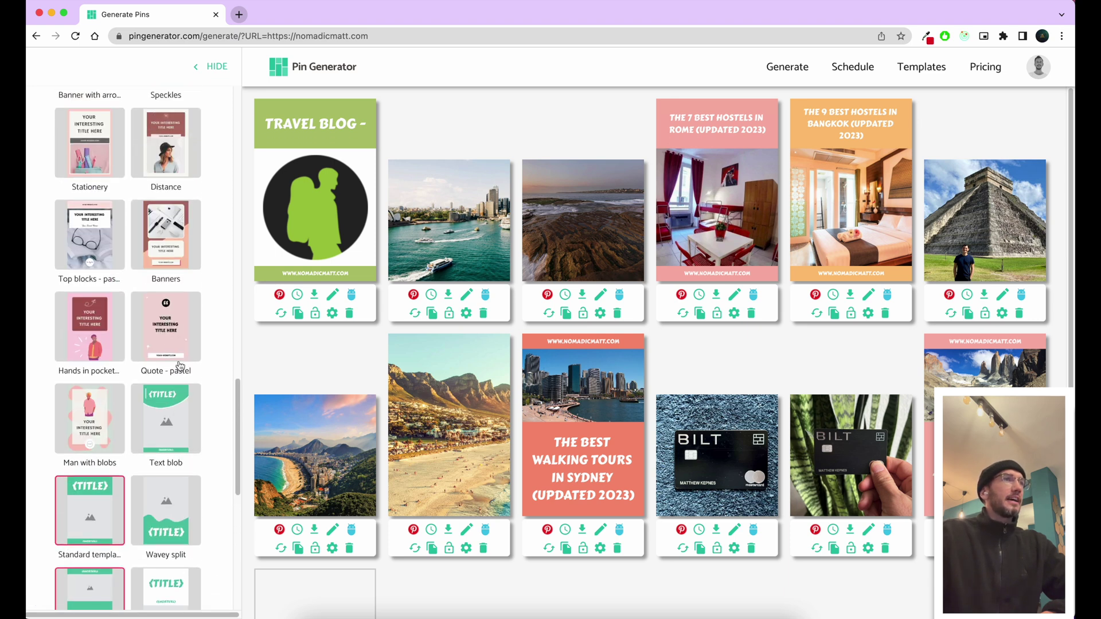
click(206, 425)
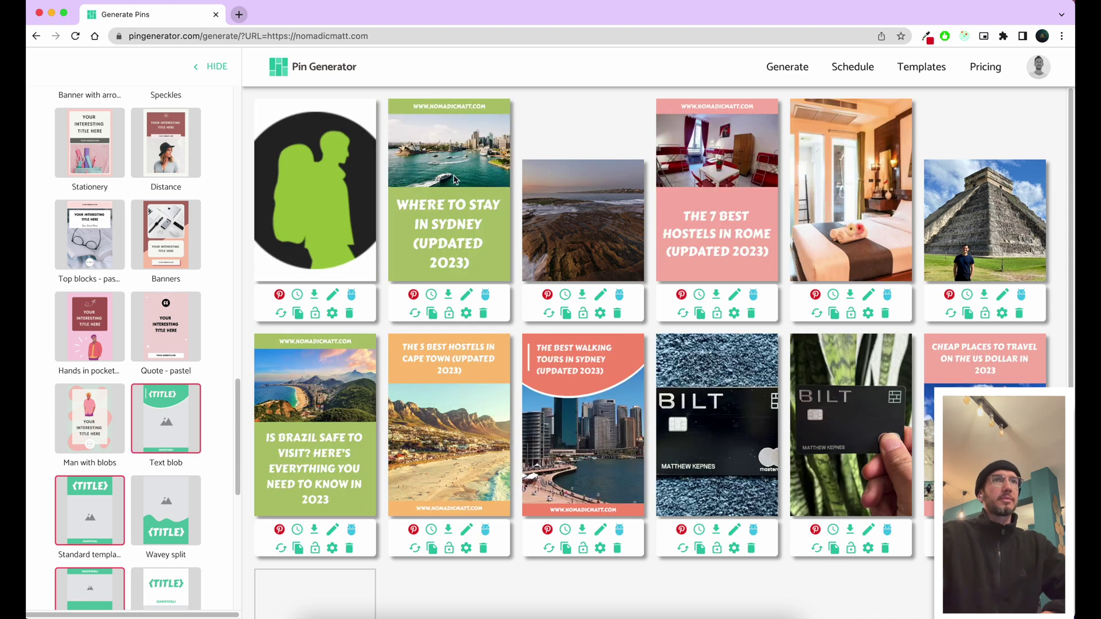
scroll(189, 361, up, 10)
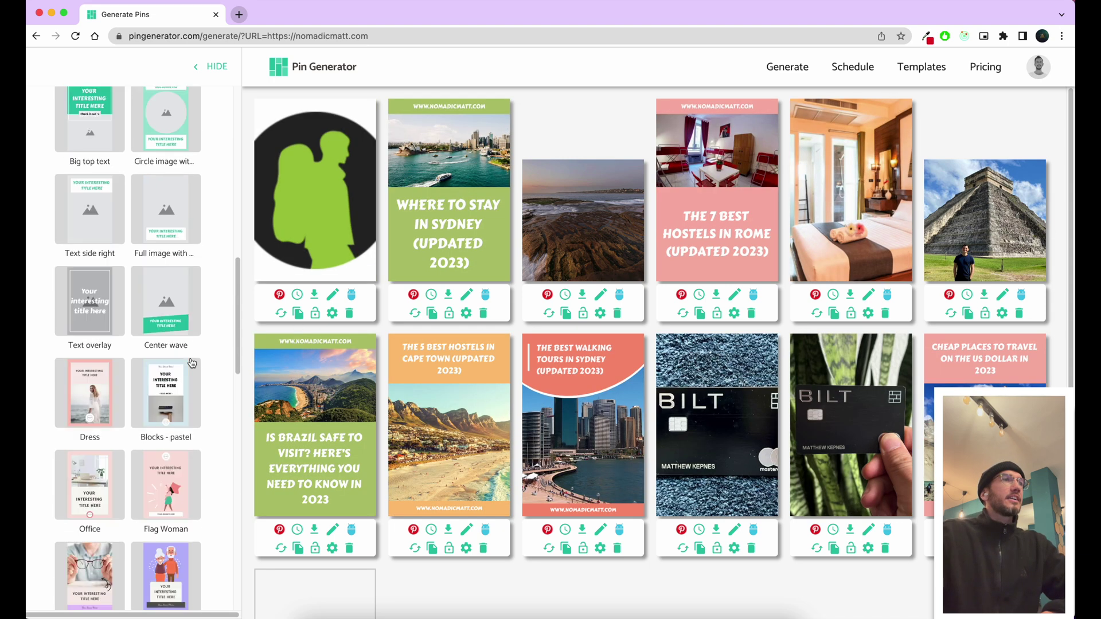
scroll(191, 363, up, 10)
click(213, 321)
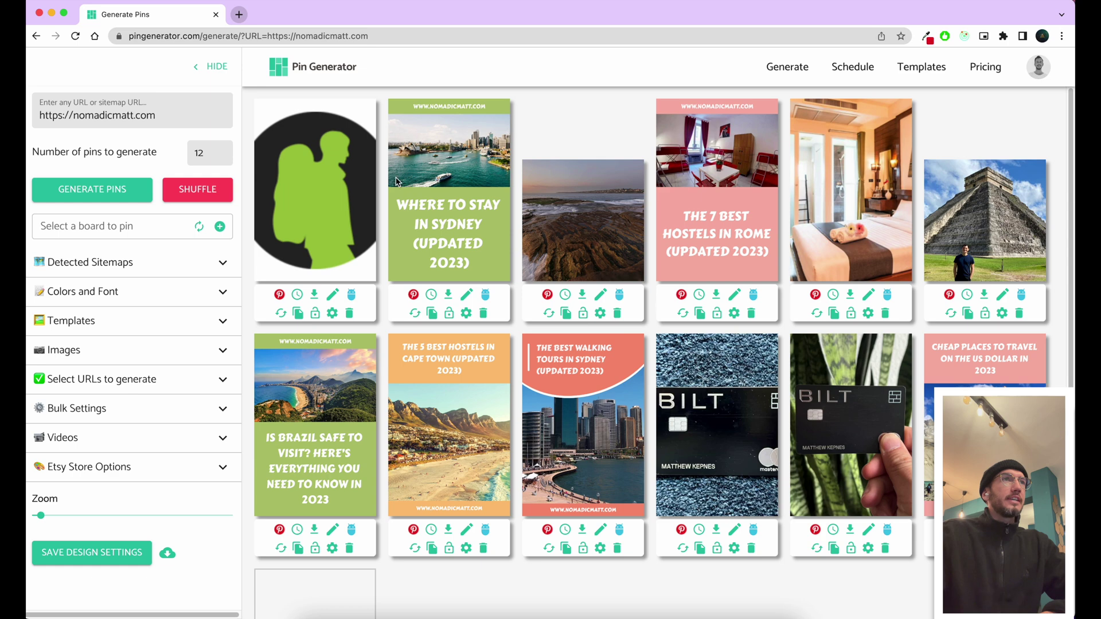
Remove ' (Updated 2023)' from the Sydney pin title, review its description, and save.
click(467, 294)
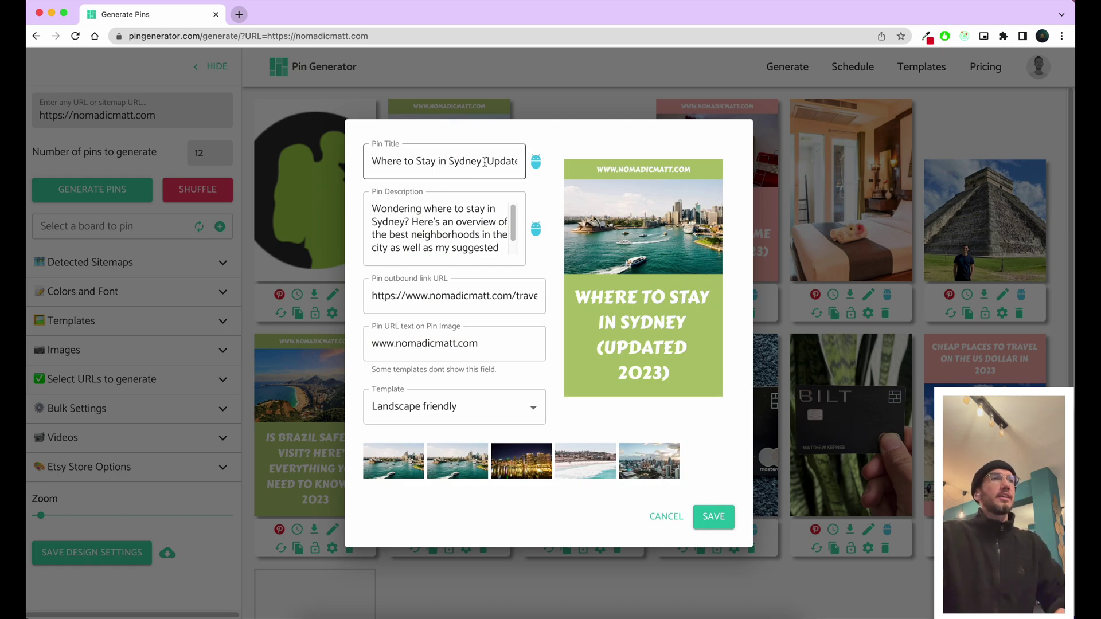
text(()
click(485, 162)
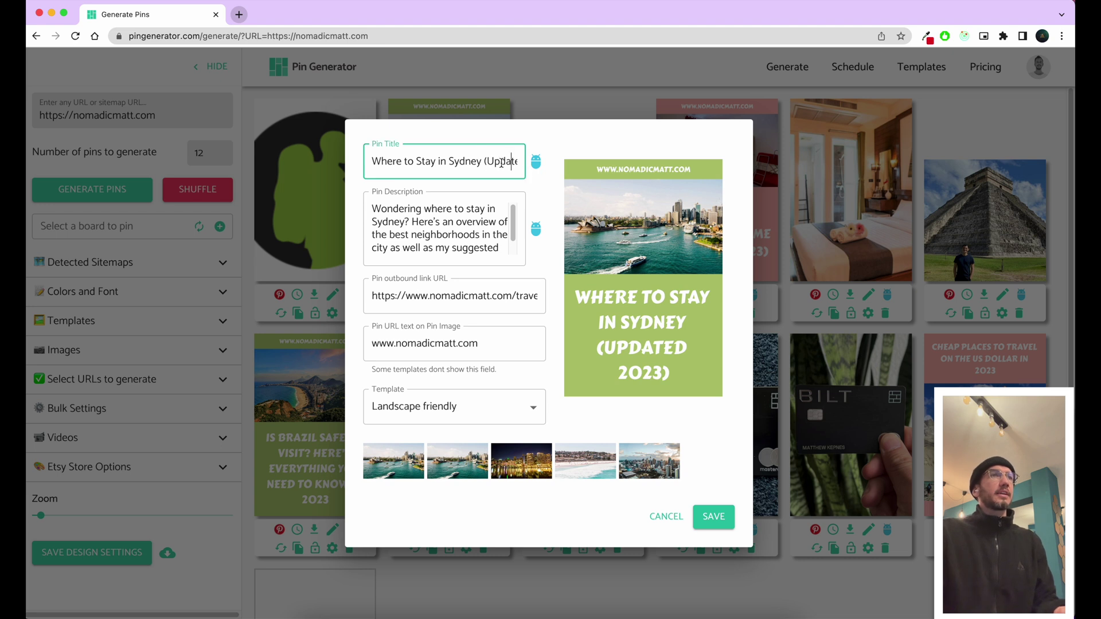
key(shift+End)
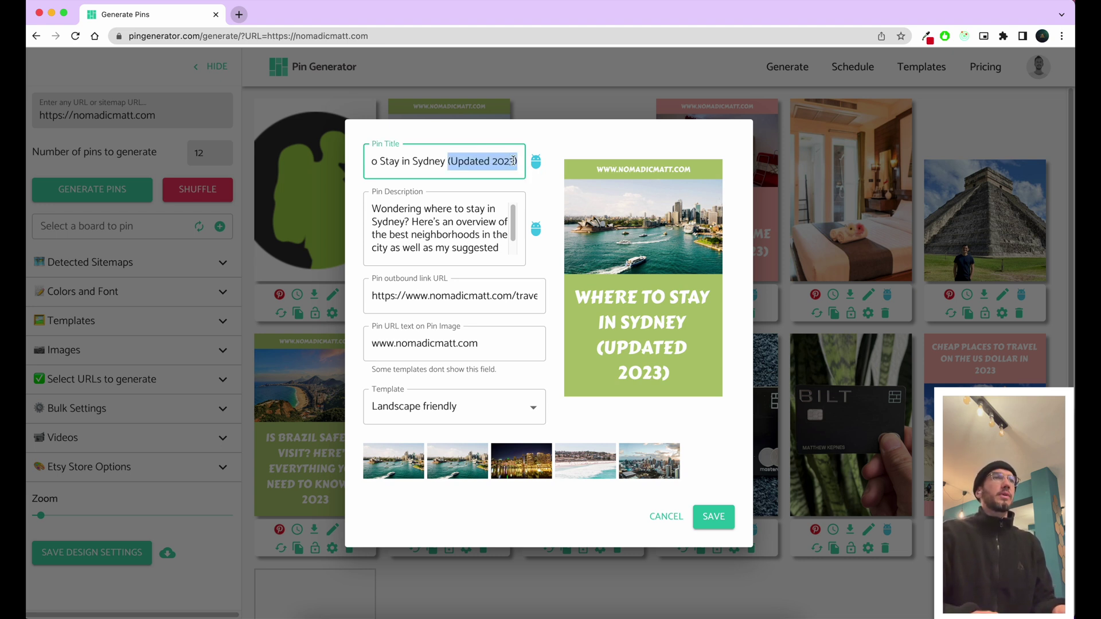
key(BackSpace)
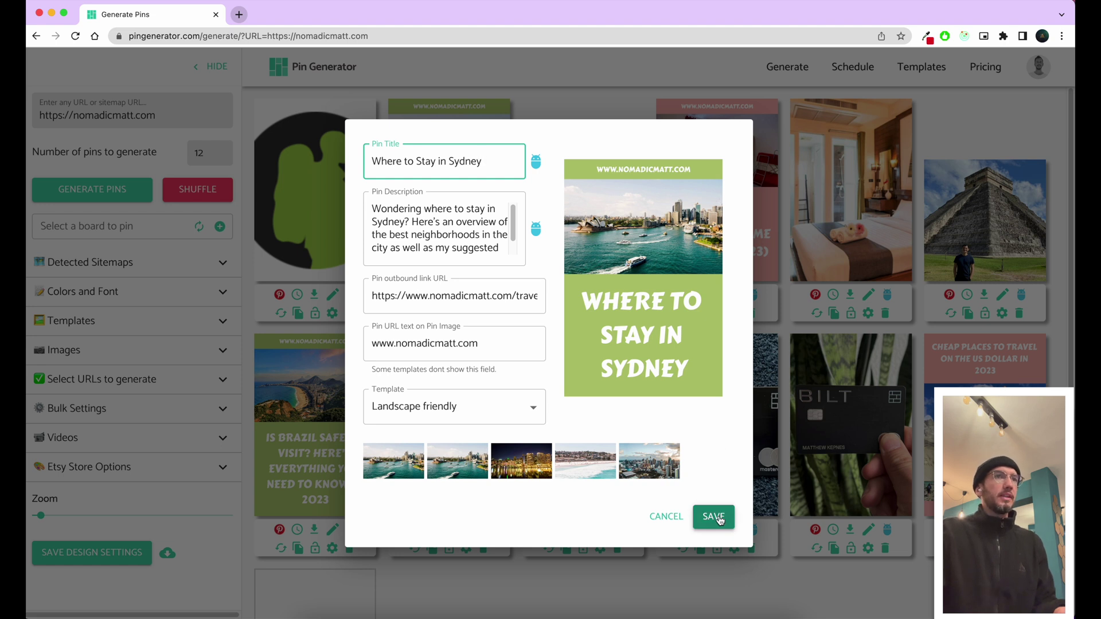
click(443, 206)
drag(388, 209, 430, 301)
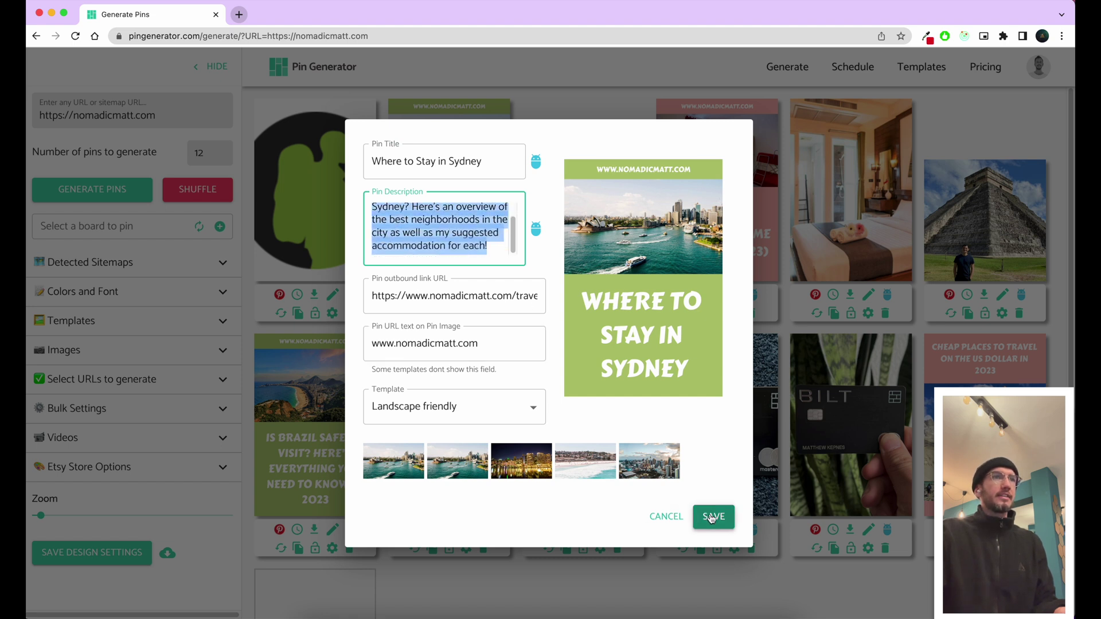
click(711, 518)
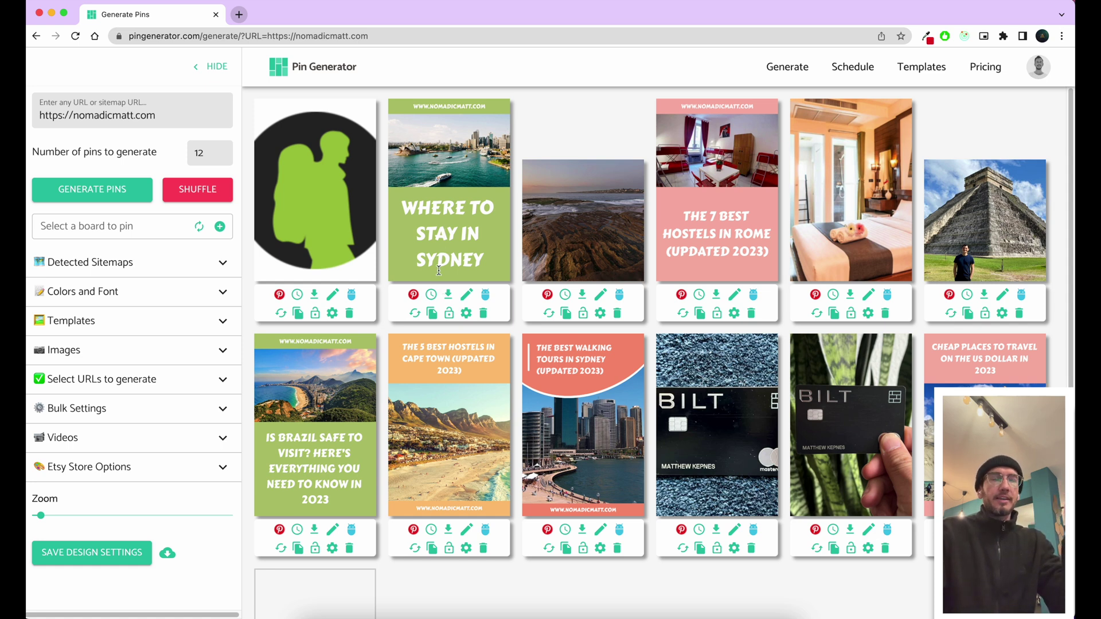
Start creating a new AutoPin from the Sydney pin.
click(429, 294)
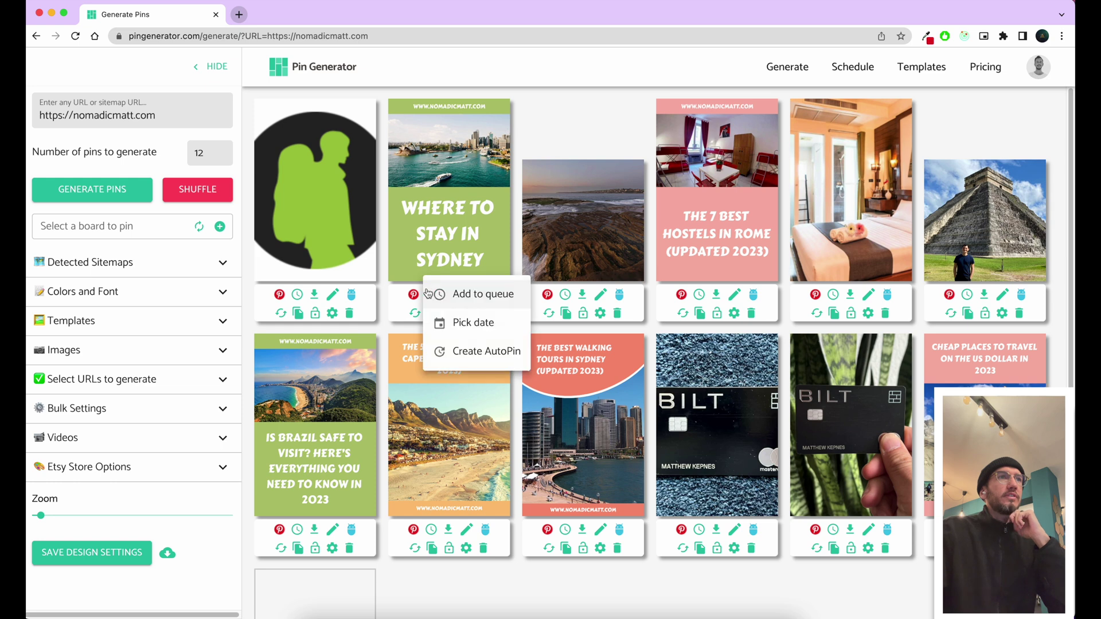
click(429, 295)
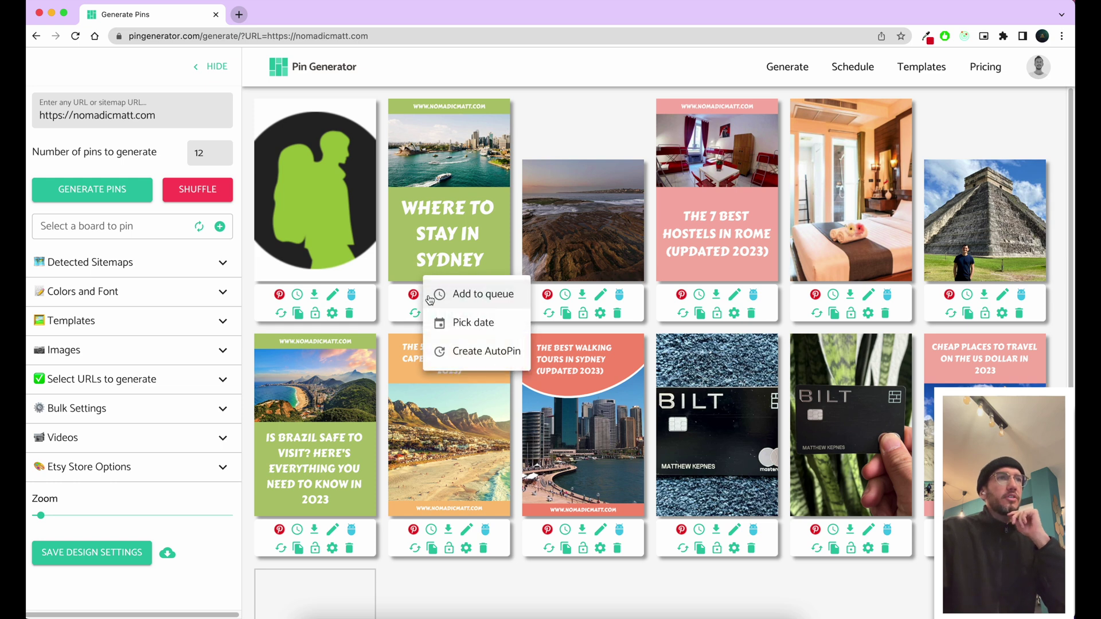
click(442, 358)
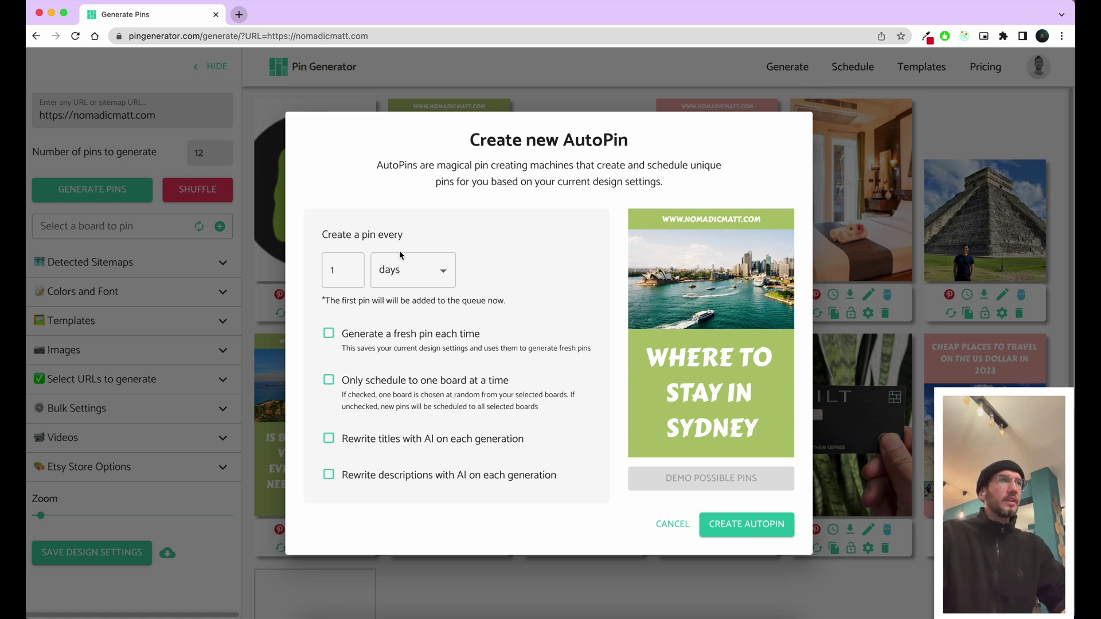
Set the AutoPin interval to 1 day, briefly trying weeks first.
double_click(341, 270)
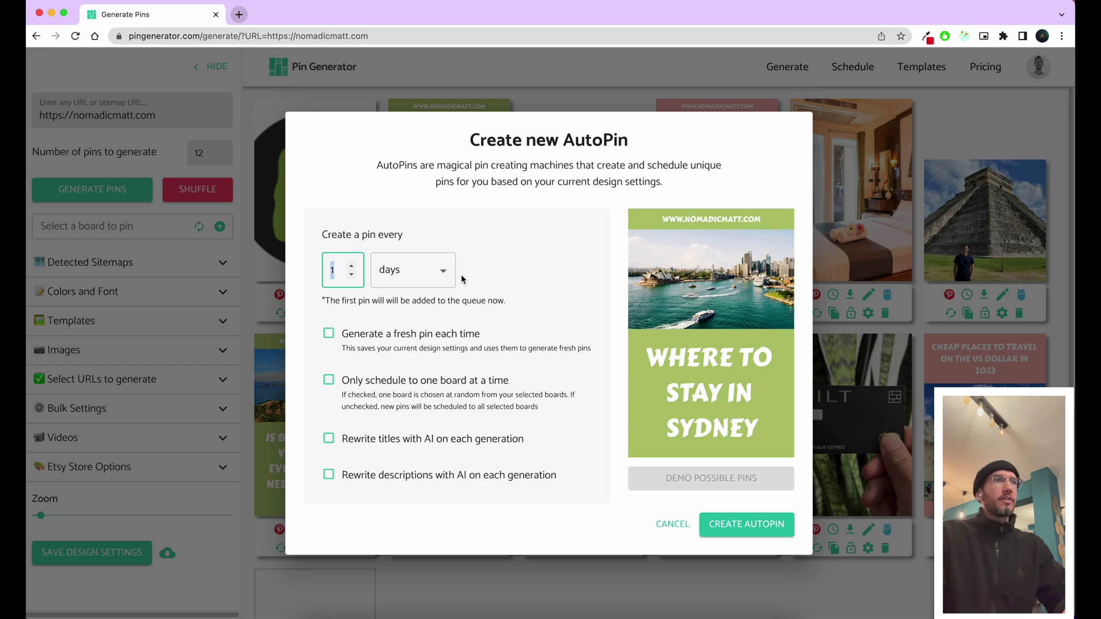
click(415, 222)
click(414, 273)
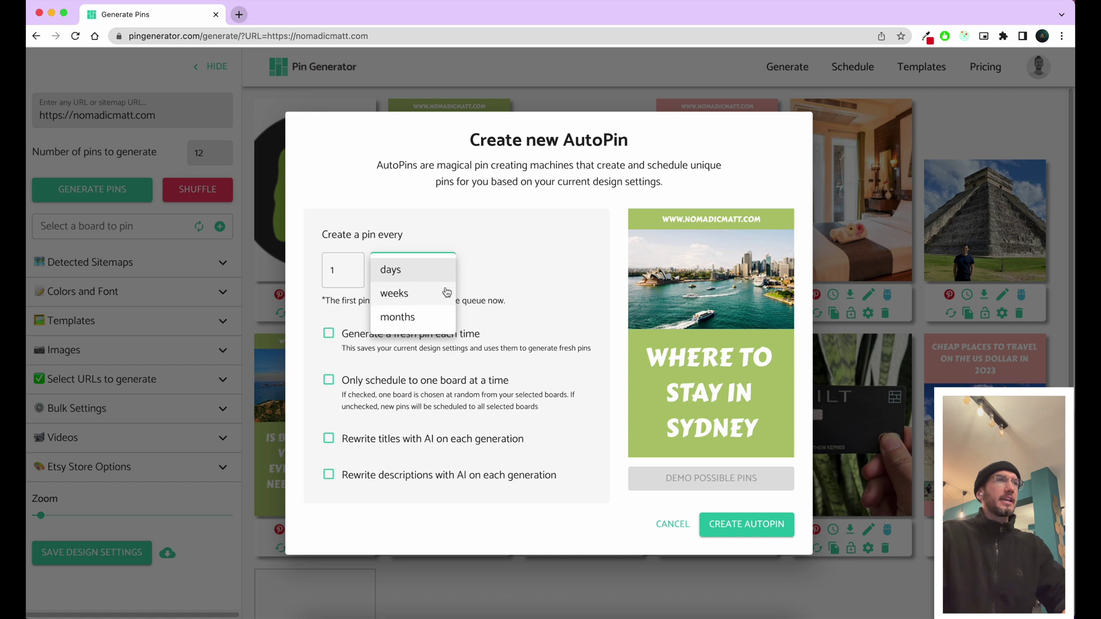
click(435, 293)
click(423, 271)
click(424, 247)
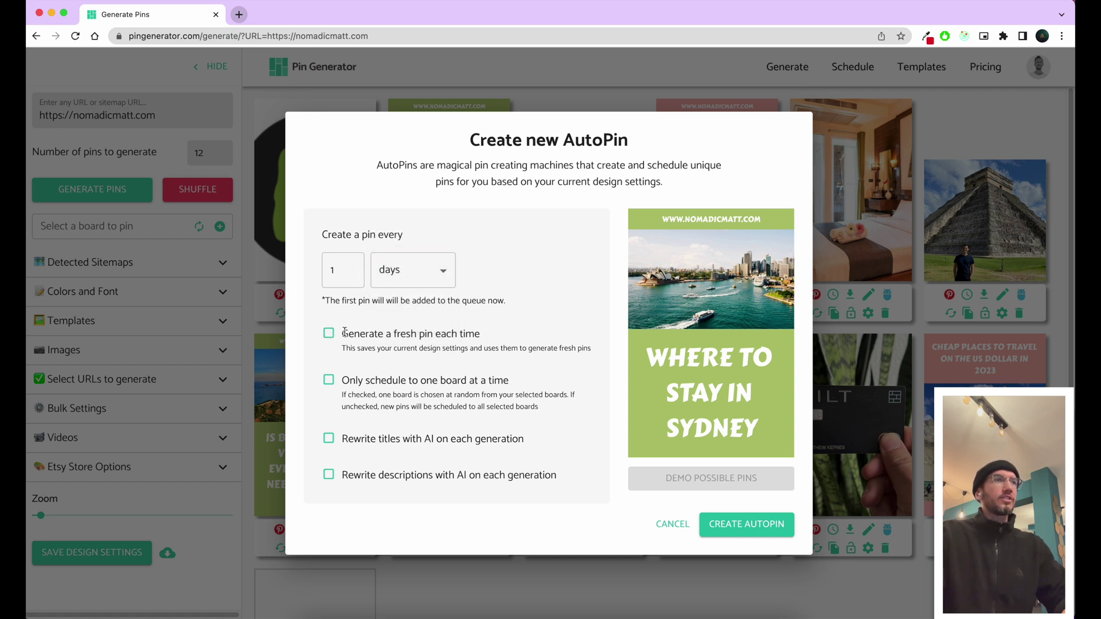
Enable 'Generate a fresh pin each time' and preview a few demo pin designs.
triple_click(495, 334)
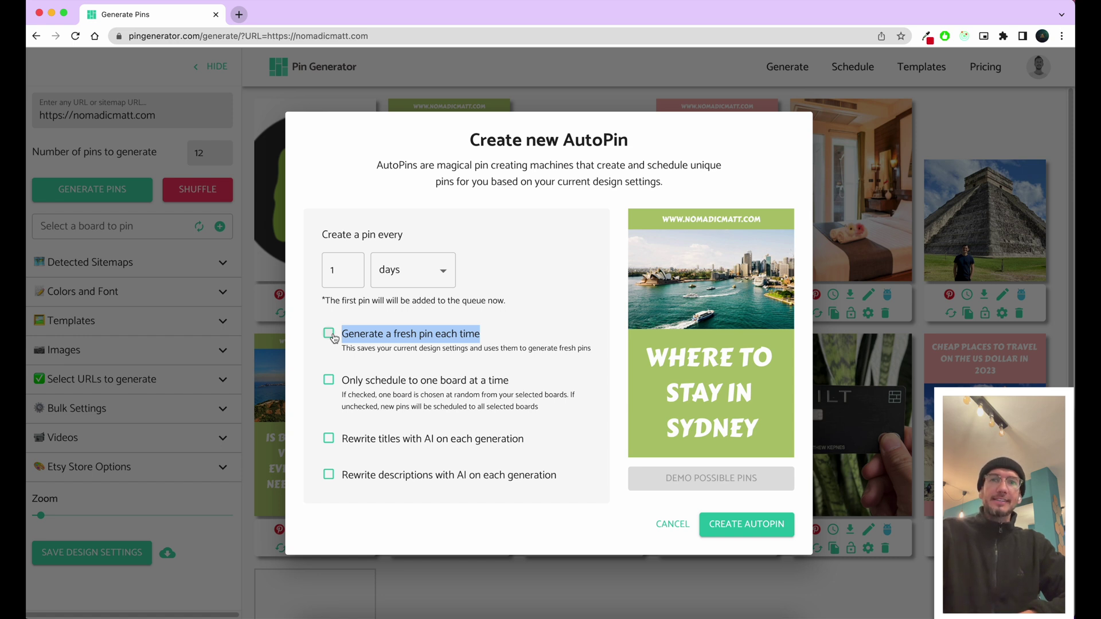
click(330, 336)
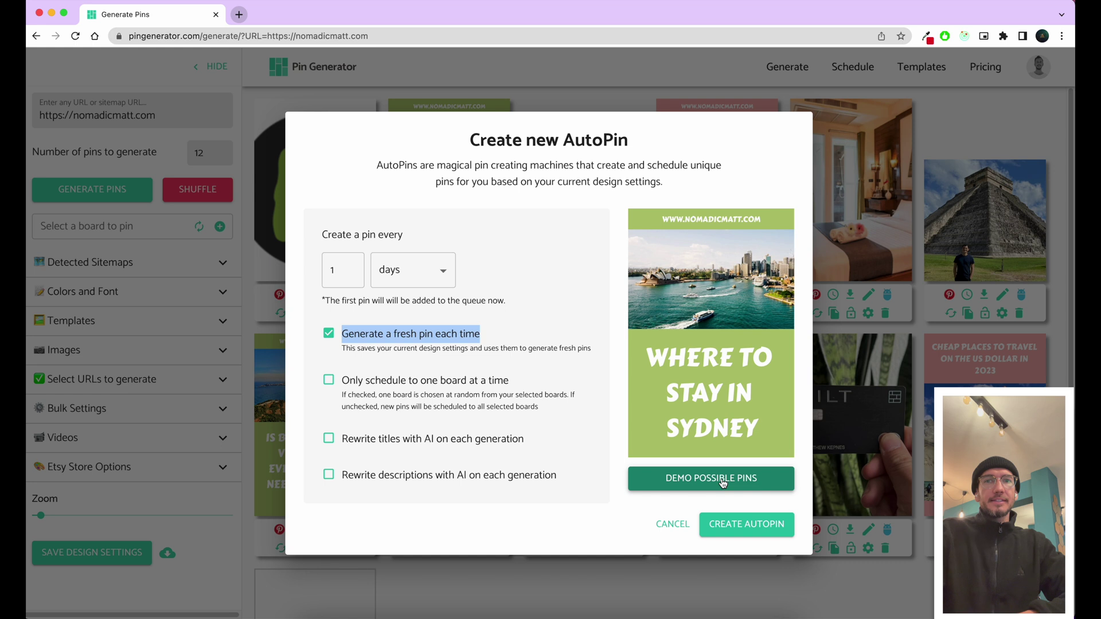
click(722, 480)
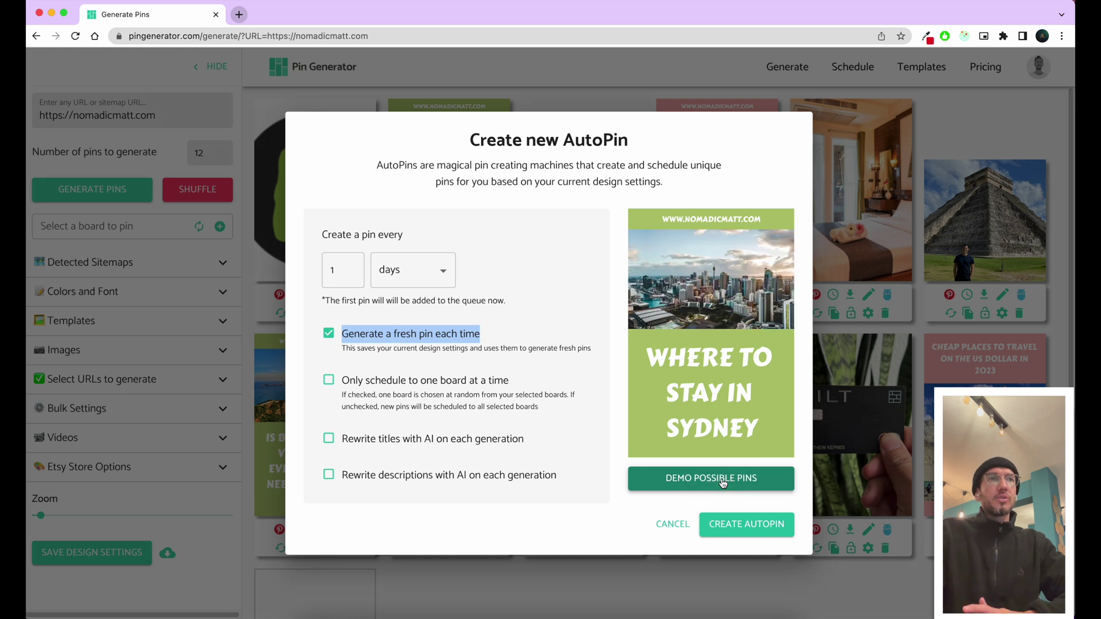
click(722, 480)
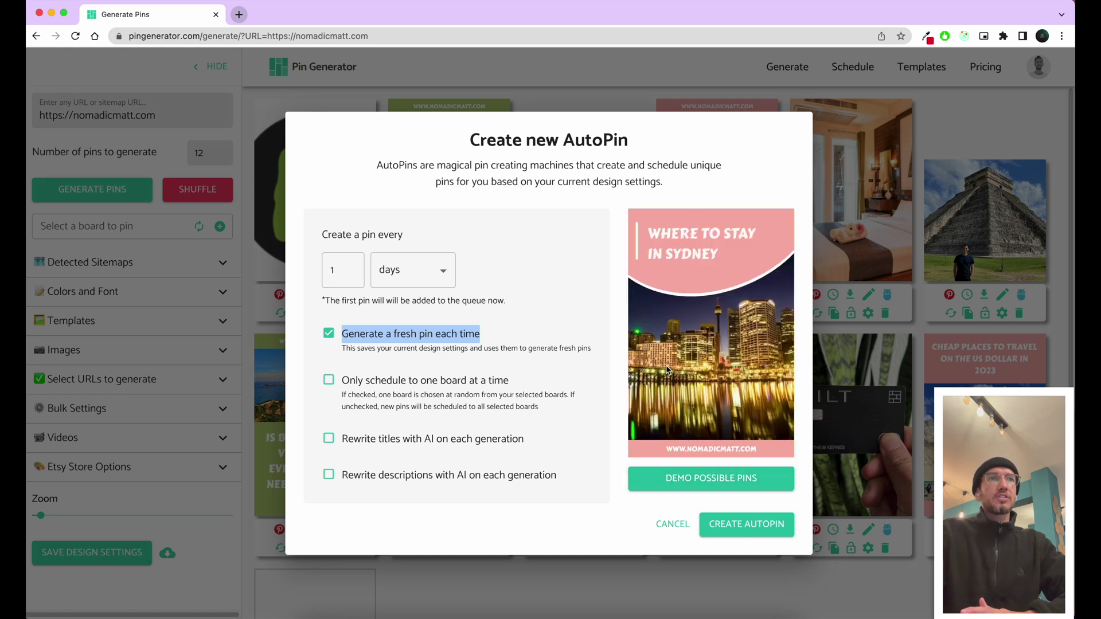
click(680, 479)
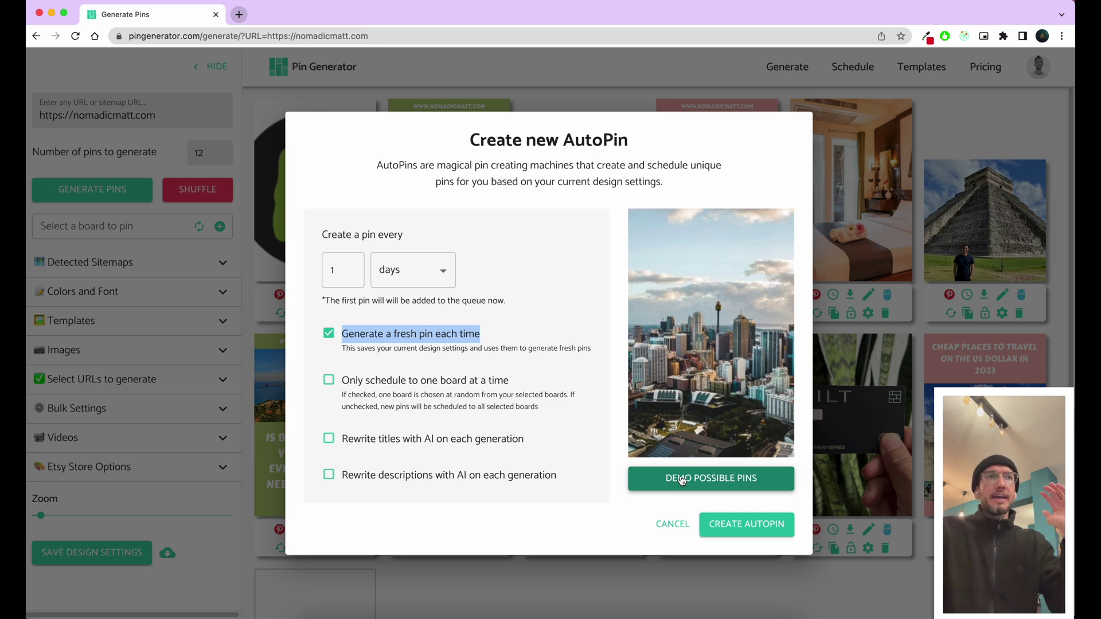
Cycle through more demo pin designs, then cancel the AutoPin setup.
click(715, 480)
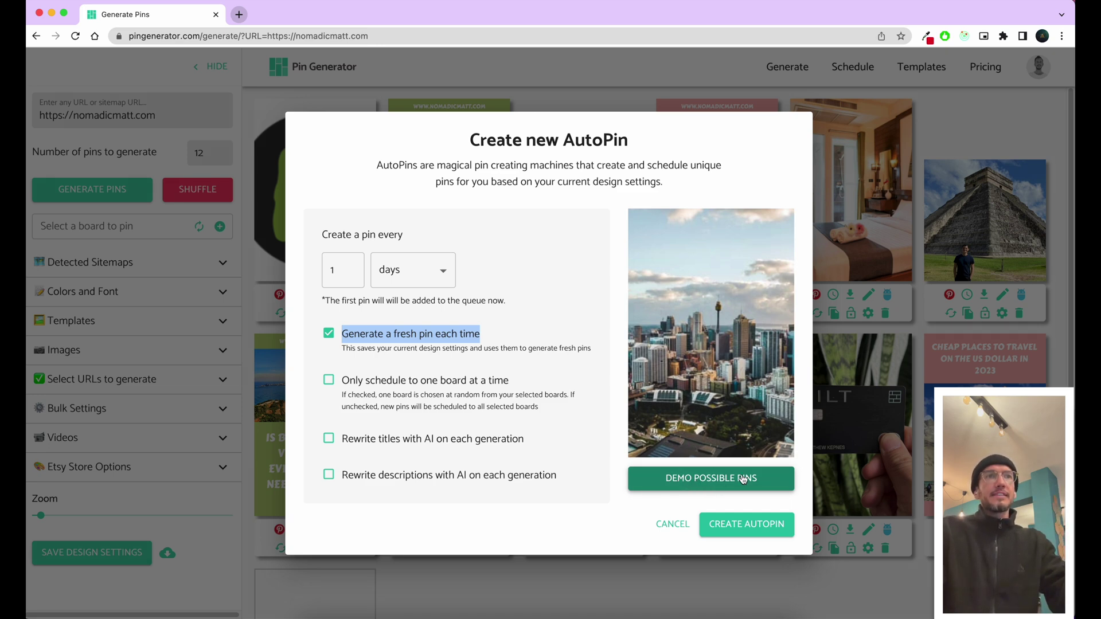
scroll(592, 468, down, 3)
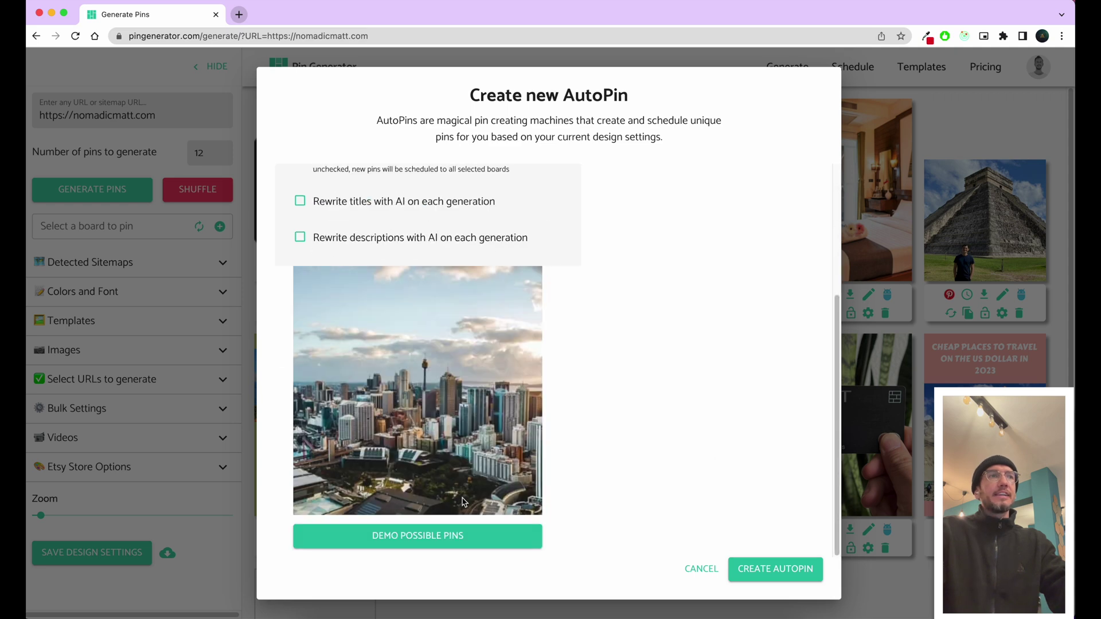
click(445, 537)
click(720, 478)
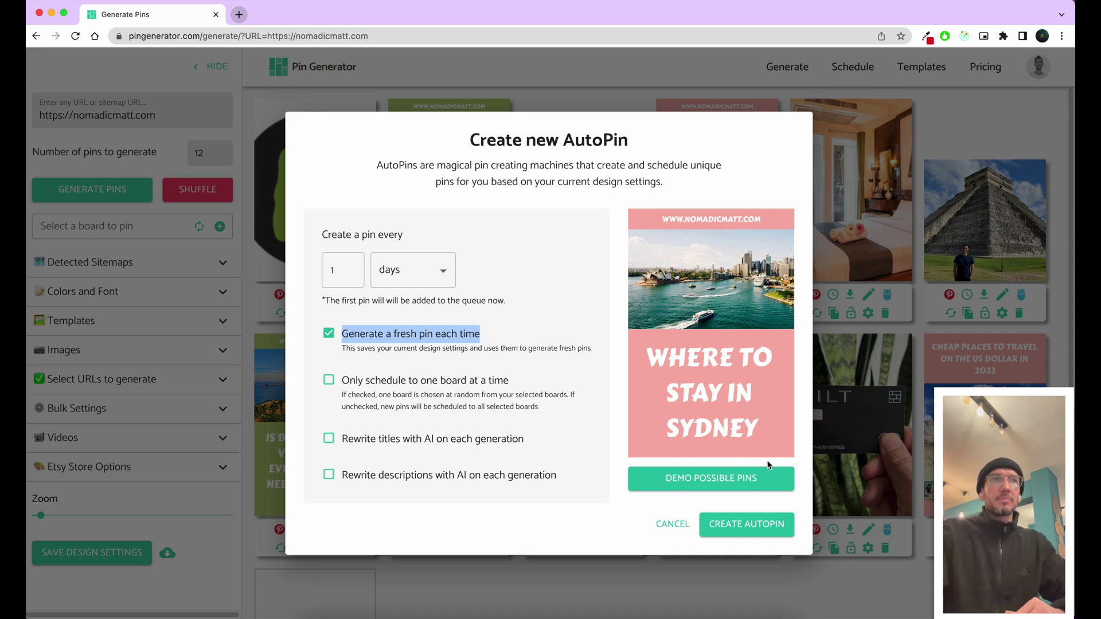
click(711, 478)
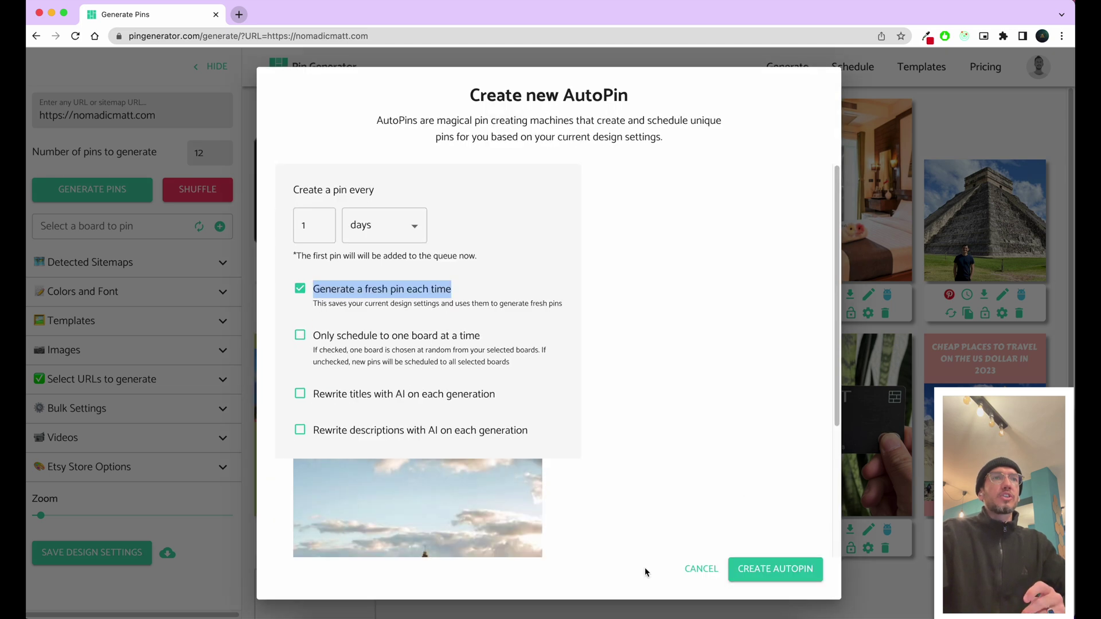
scroll(506, 482, down, 3)
click(420, 542)
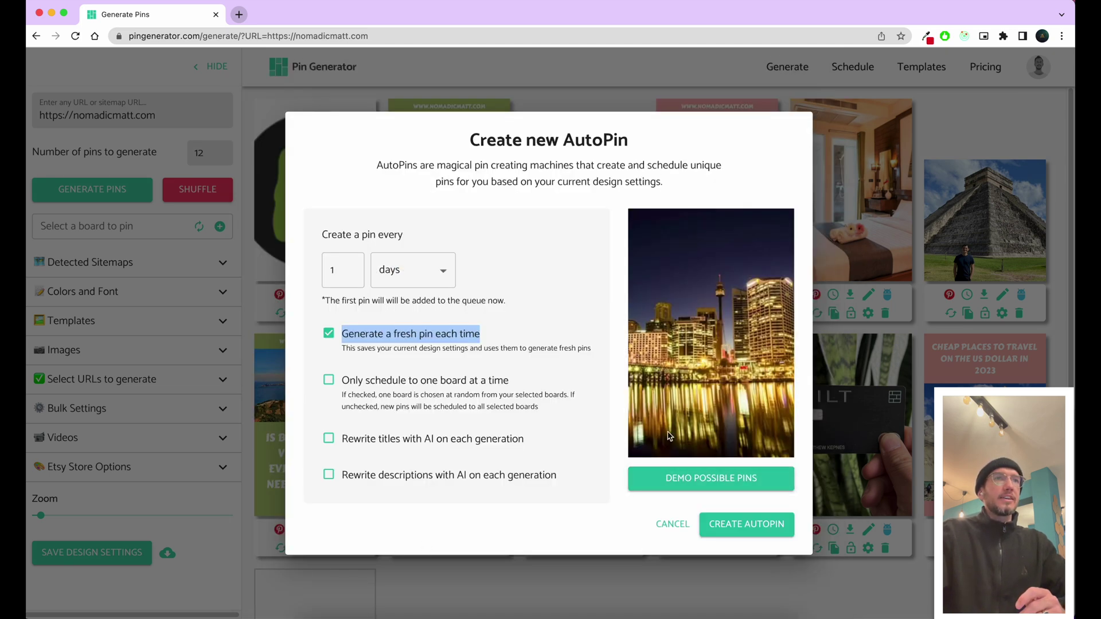
click(673, 525)
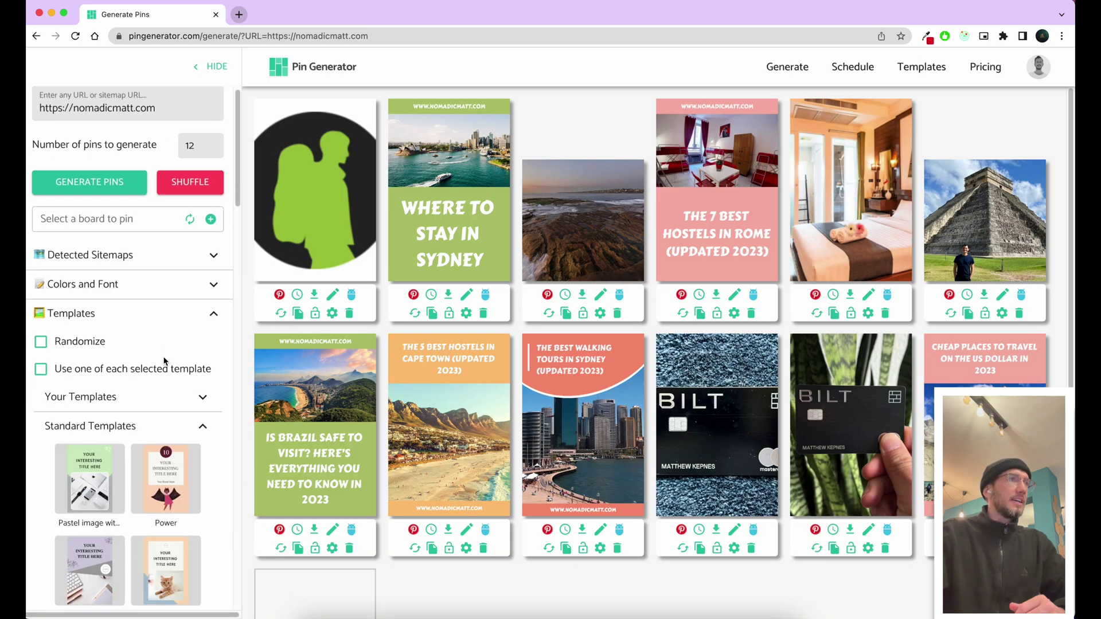
scroll(164, 362, down, 10)
scroll(162, 379, down, 10)
scroll(160, 389, down, 5)
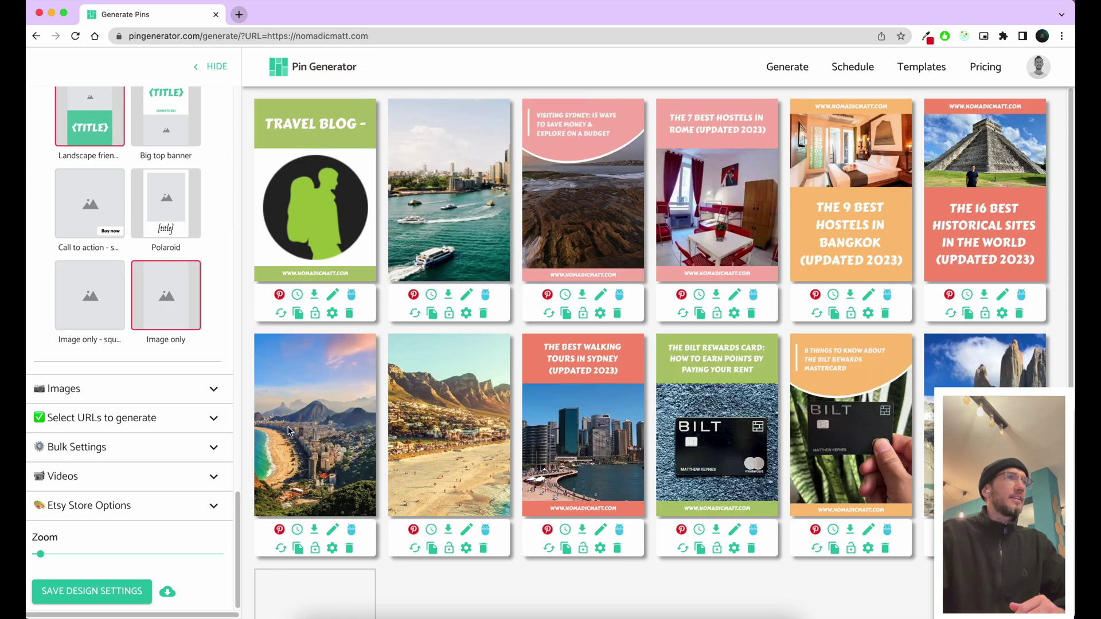
Reopen AutoPin creation from the Sydney harbour pin and preview a demo design.
click(433, 298)
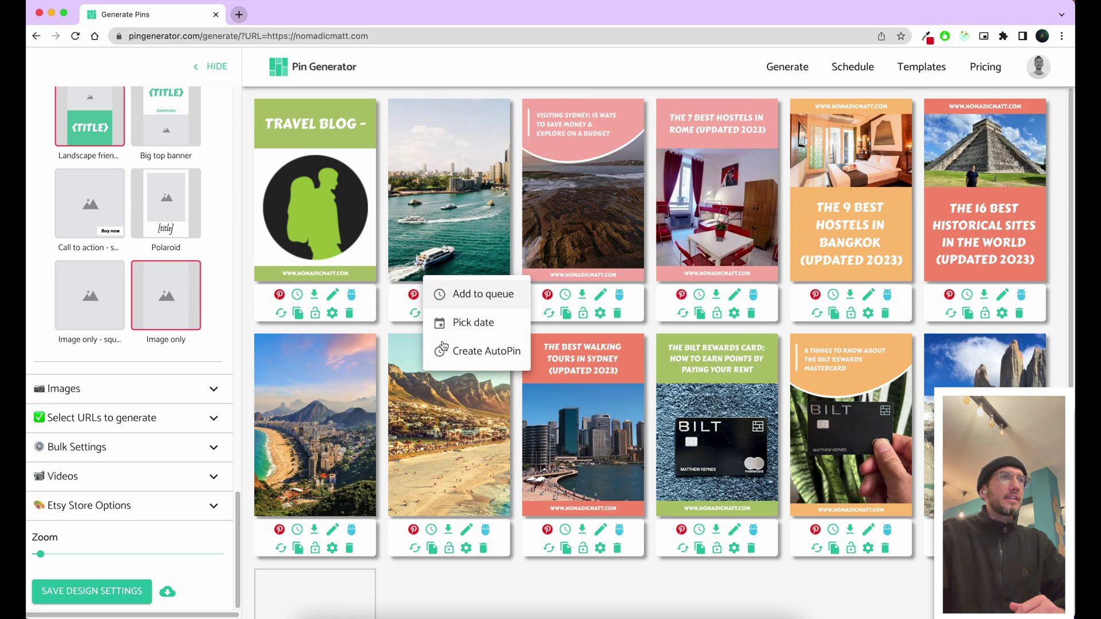
click(443, 354)
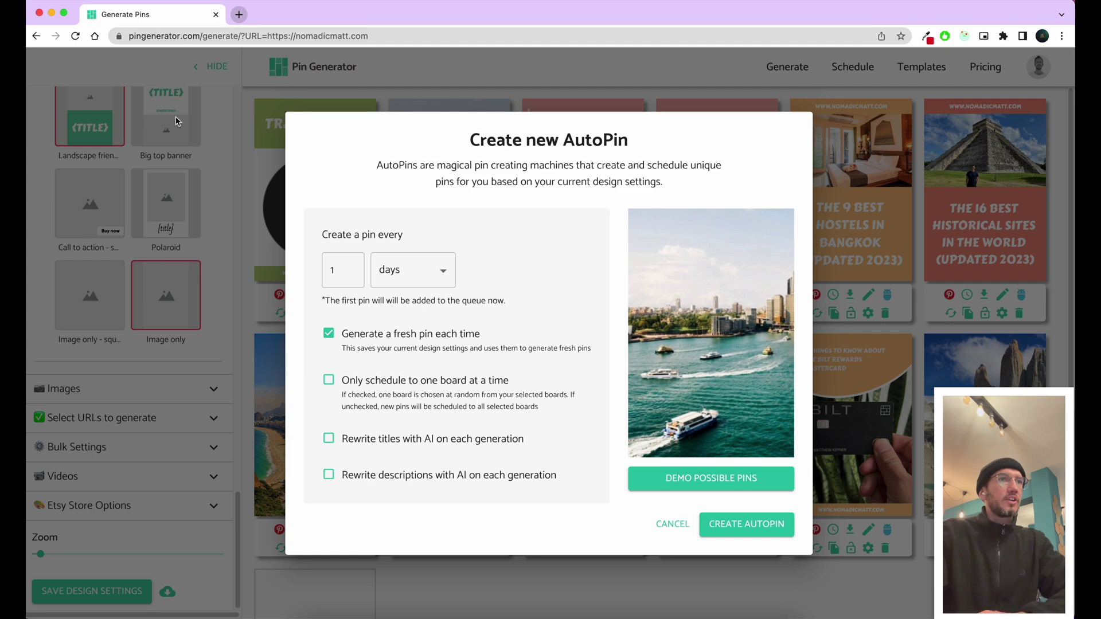
click(704, 482)
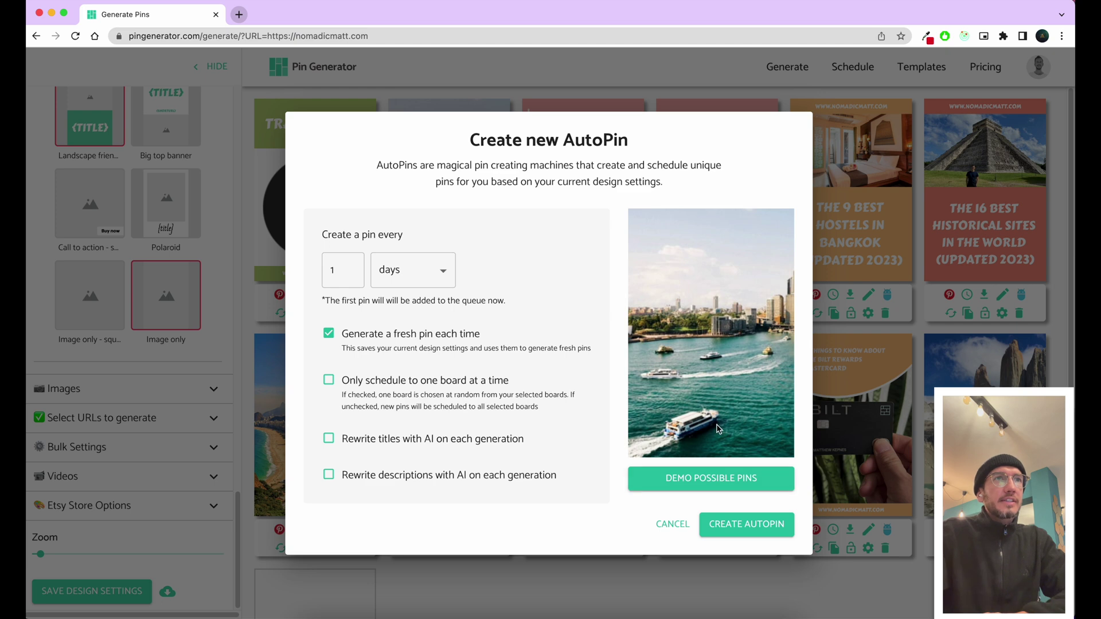
Cancel the AutoPin and remove the harbour photos from the Sydney pin's images.
click(671, 524)
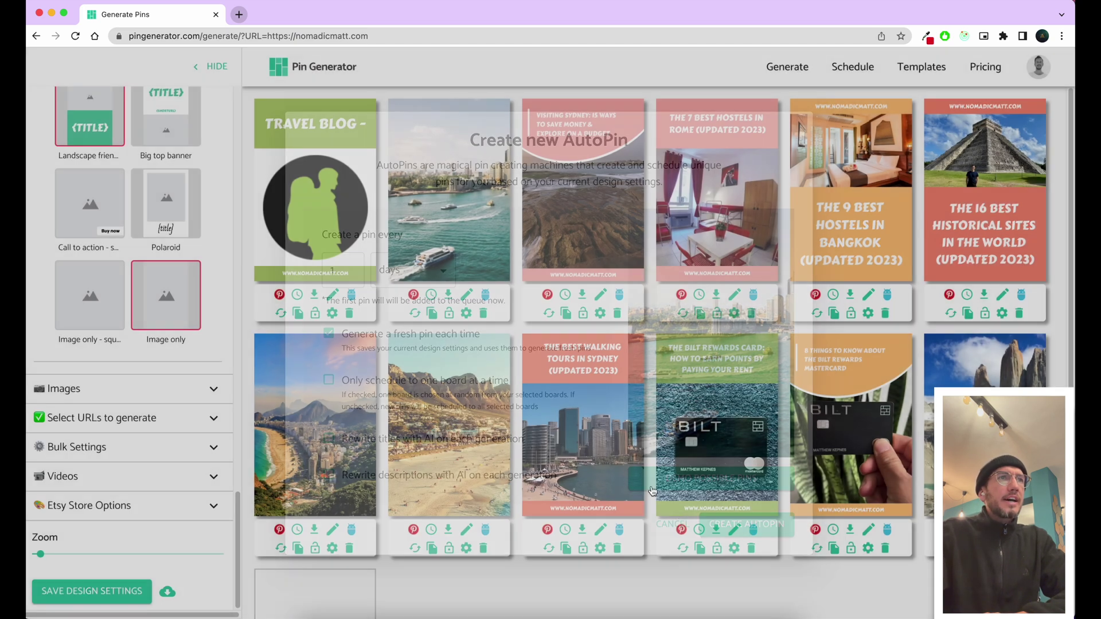
click(469, 294)
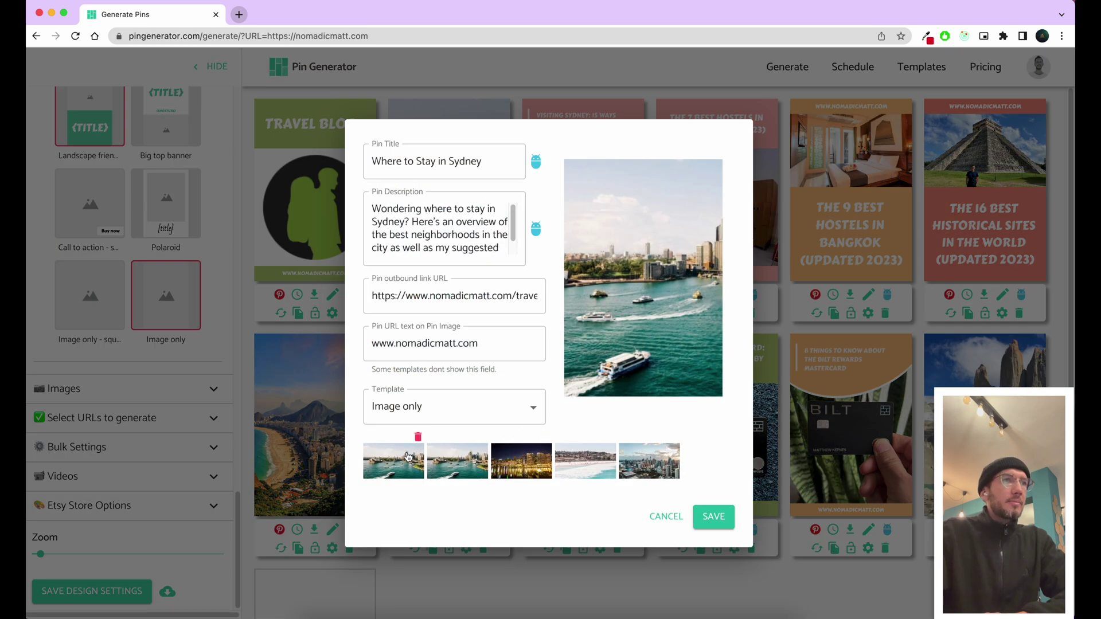
mouse_move(457, 461)
click(416, 440)
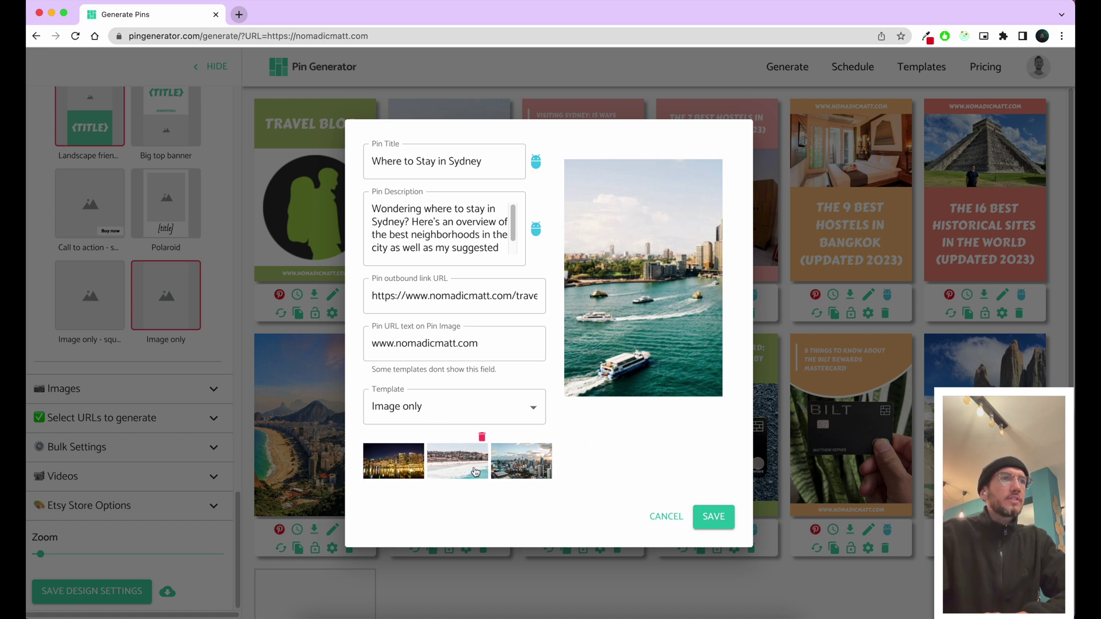
Compare the remaining photos, then choose the beach photo for the Sydney pin and save.
click(417, 470)
click(447, 467)
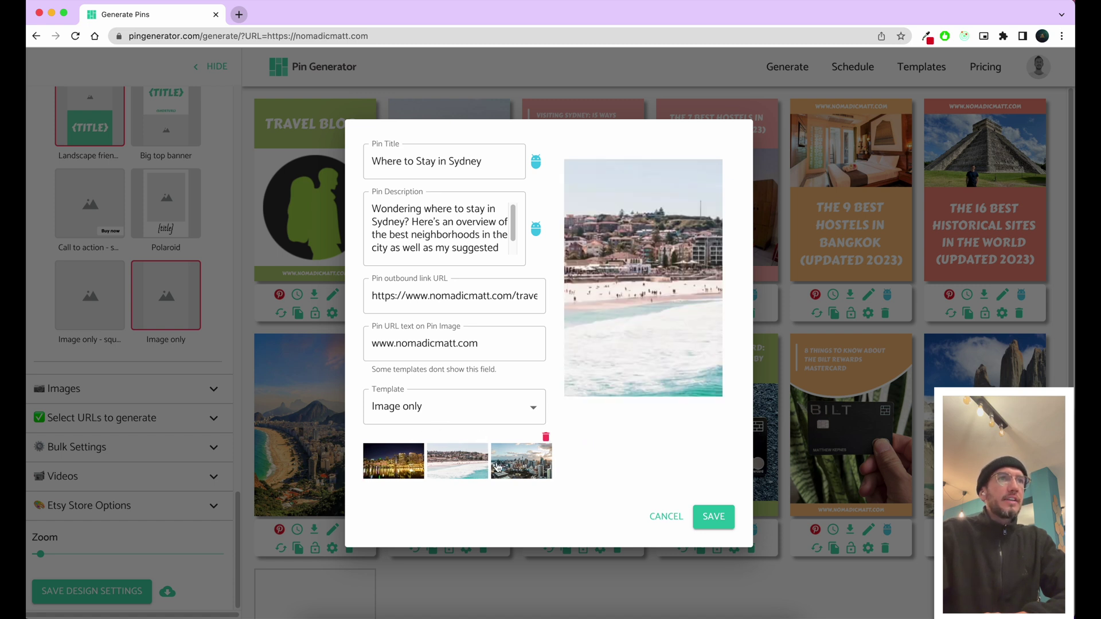
click(517, 466)
click(443, 465)
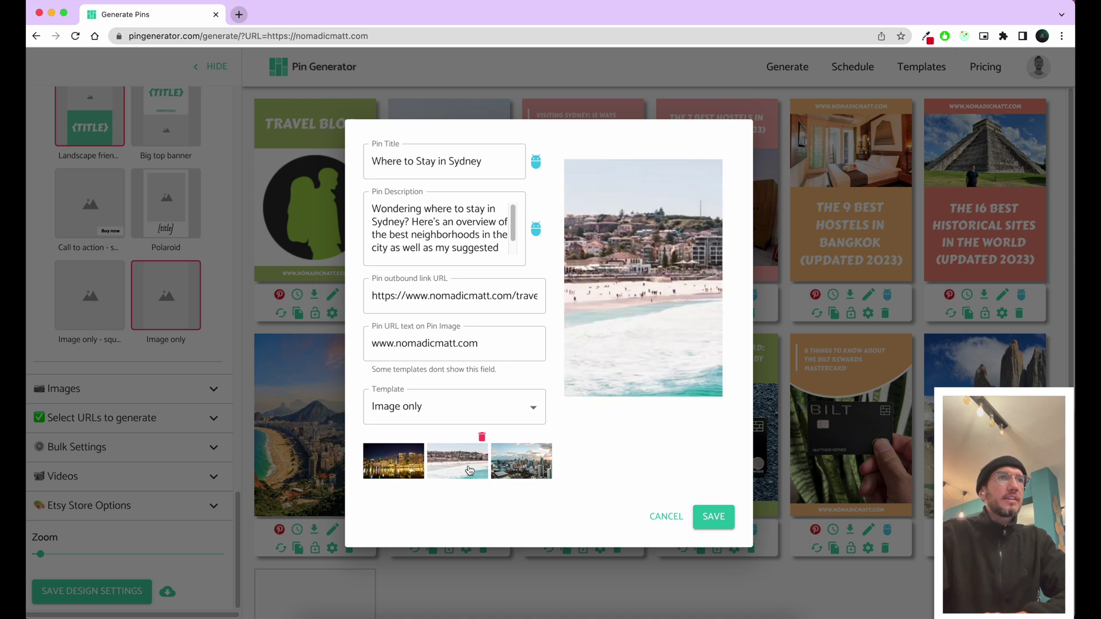
click(714, 516)
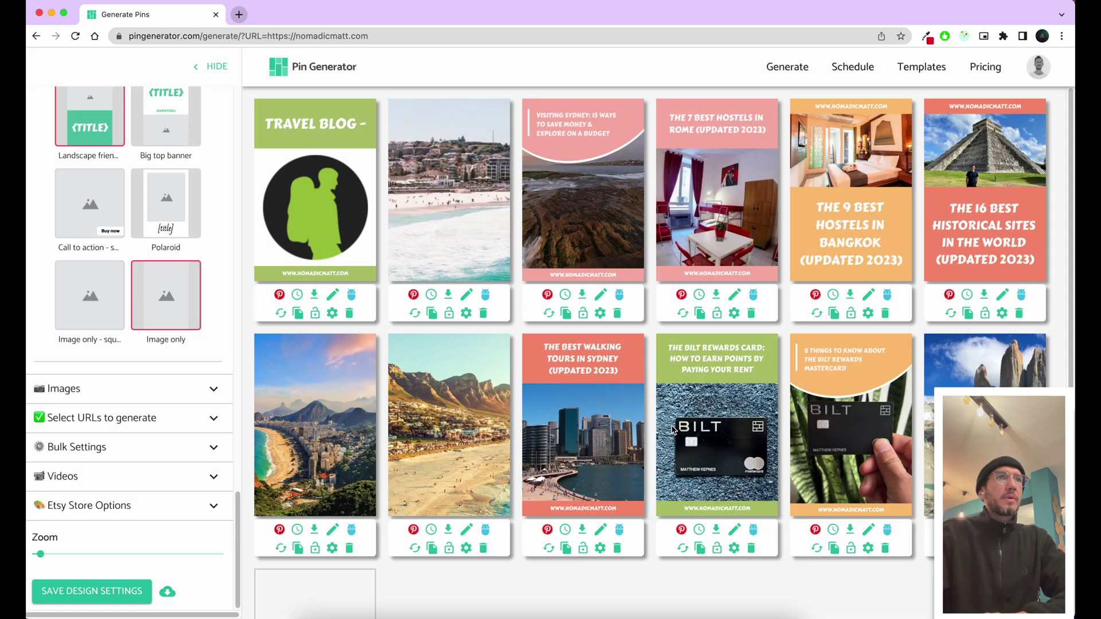
click(431, 294)
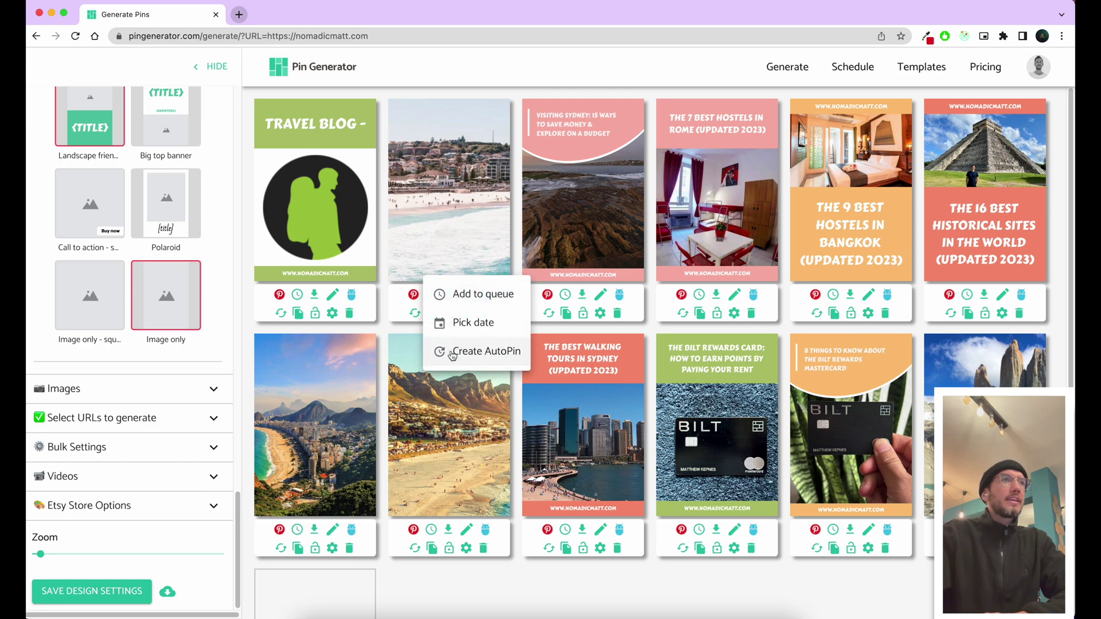
Create an AutoPin from the beach Sydney pin and preview a demo design.
click(451, 353)
click(750, 488)
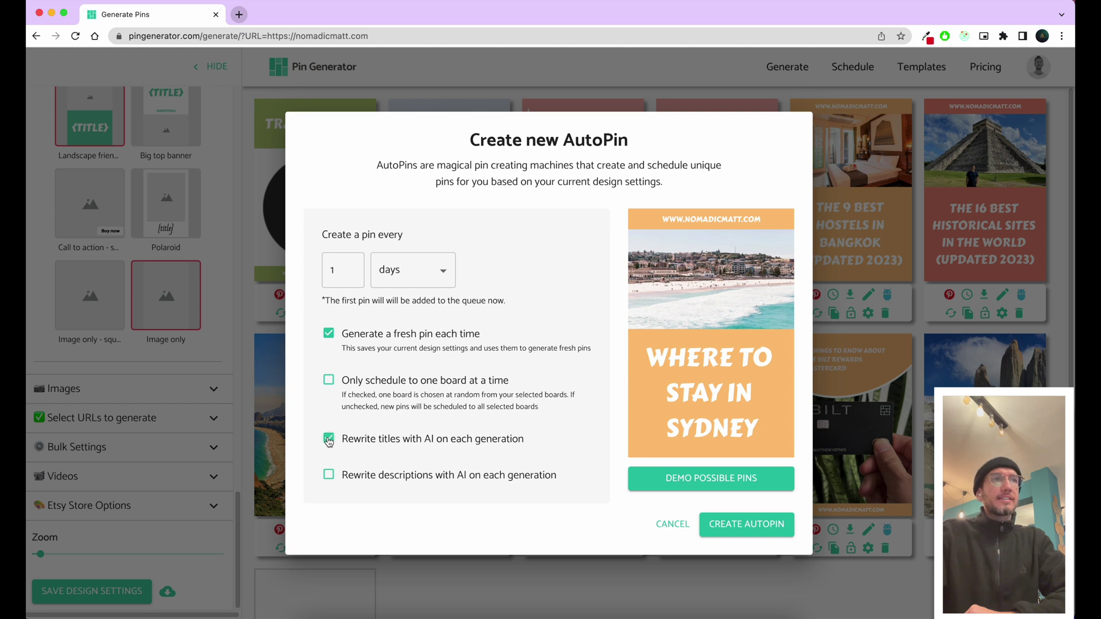
Highlight the AI title rewriting option and generate three sample pin previews.
drag(348, 446, 524, 442)
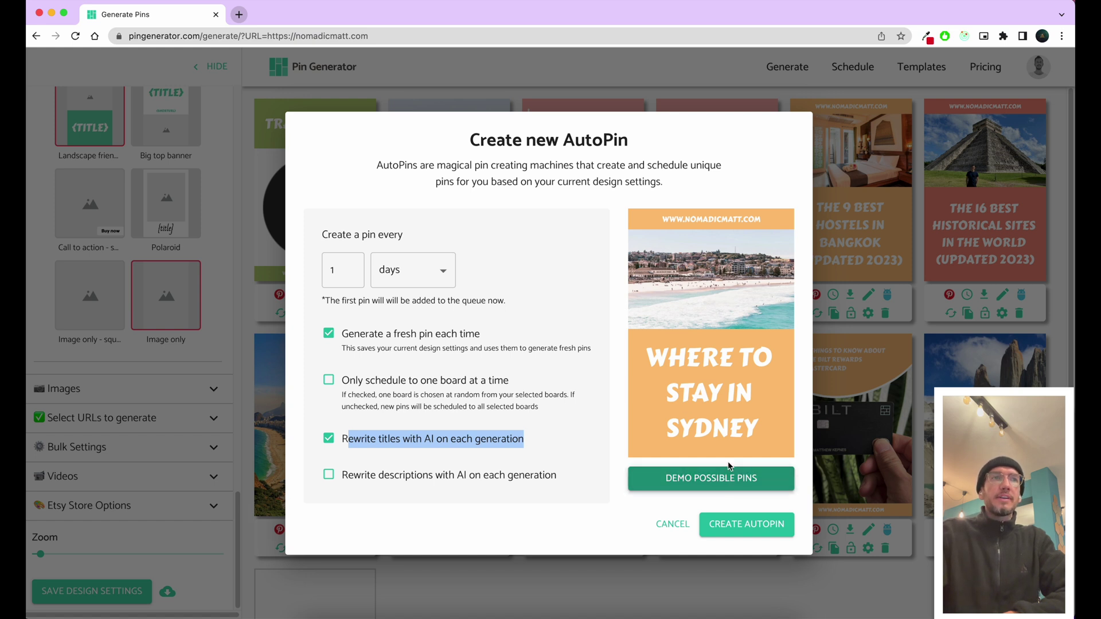
click(724, 487)
click(727, 487)
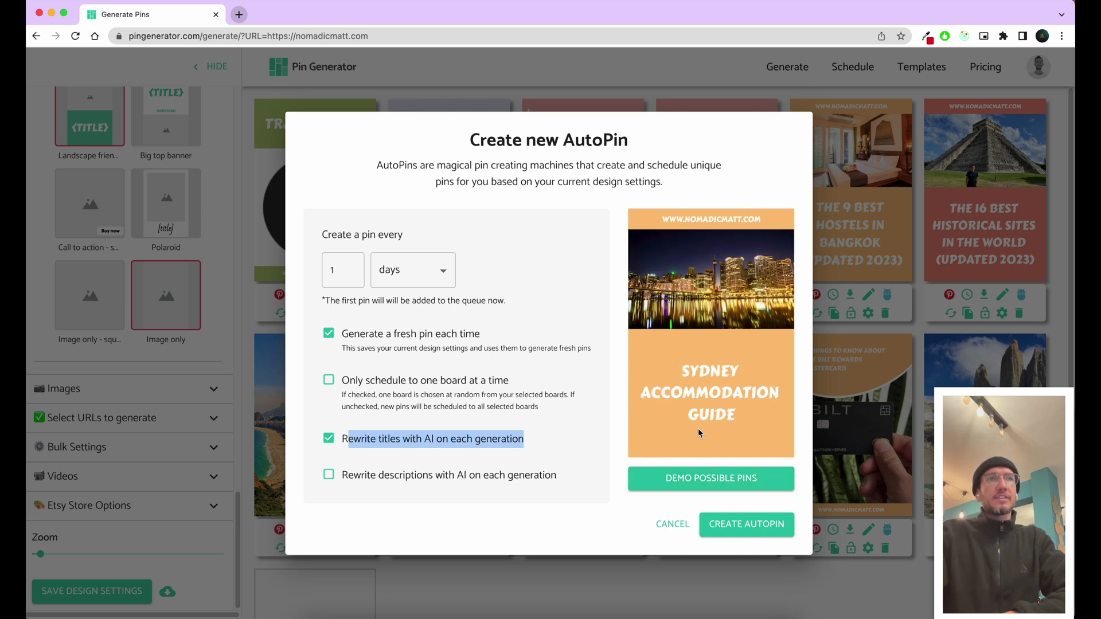
click(728, 477)
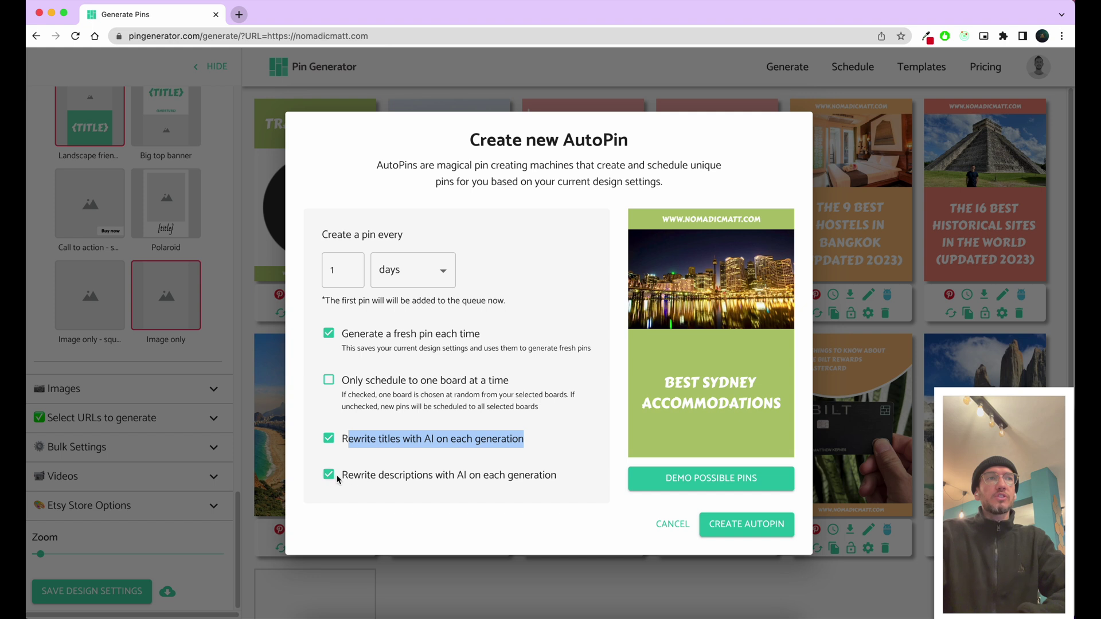
Highlight the AI description and one-board-at-a-time options, then cancel the AutoPin.
drag(342, 479, 559, 479)
click(561, 479)
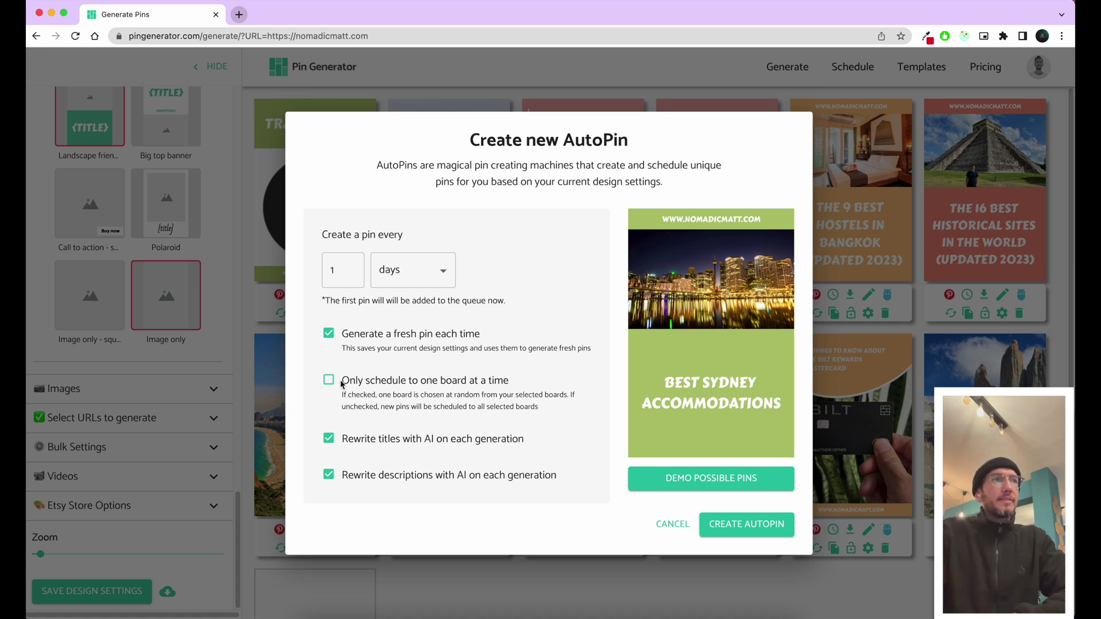
drag(342, 384, 493, 383)
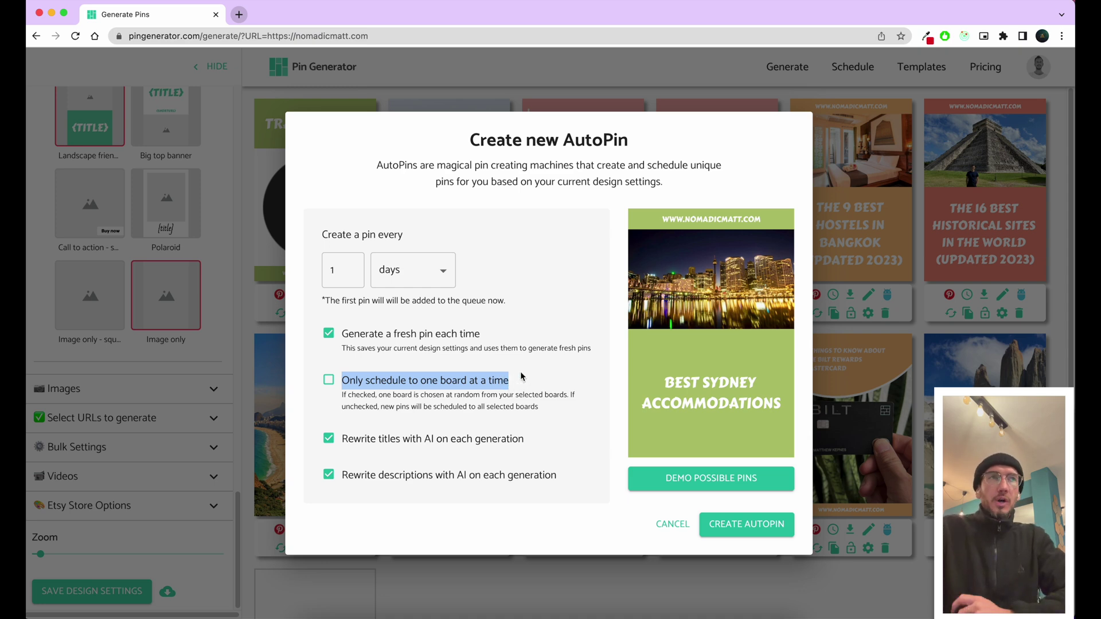
click(672, 523)
scroll(160, 327, up, 5)
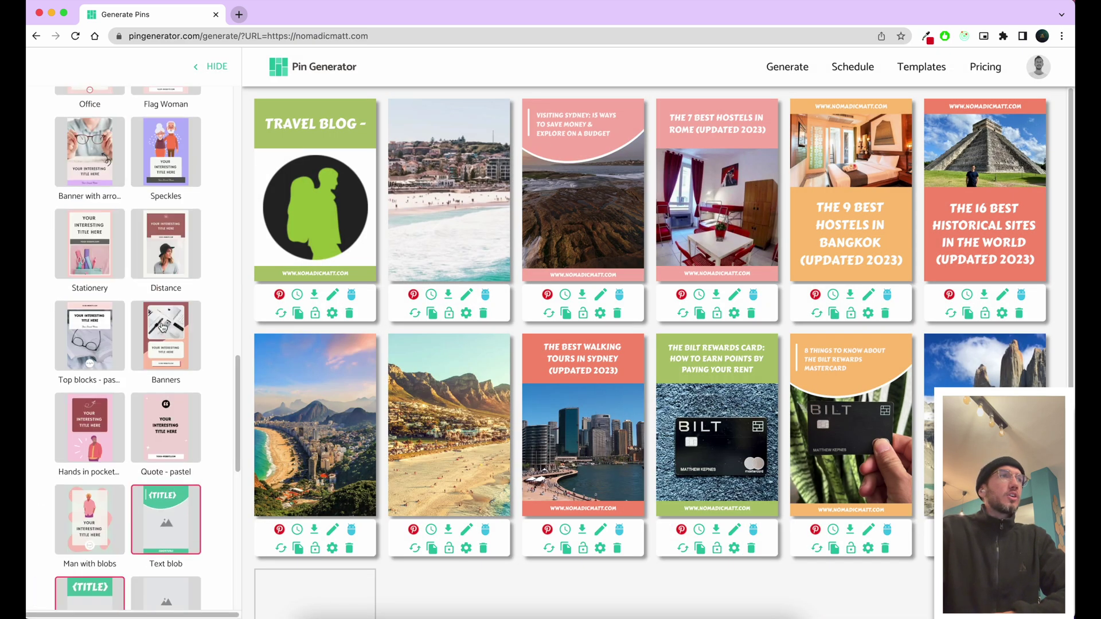
scroll(160, 314, up, 5)
scroll(160, 312, up, 1)
Choose the steel anniversary, 21st birthday for him, and 40th birthday for brothers boards as pin targets.
click(215, 320)
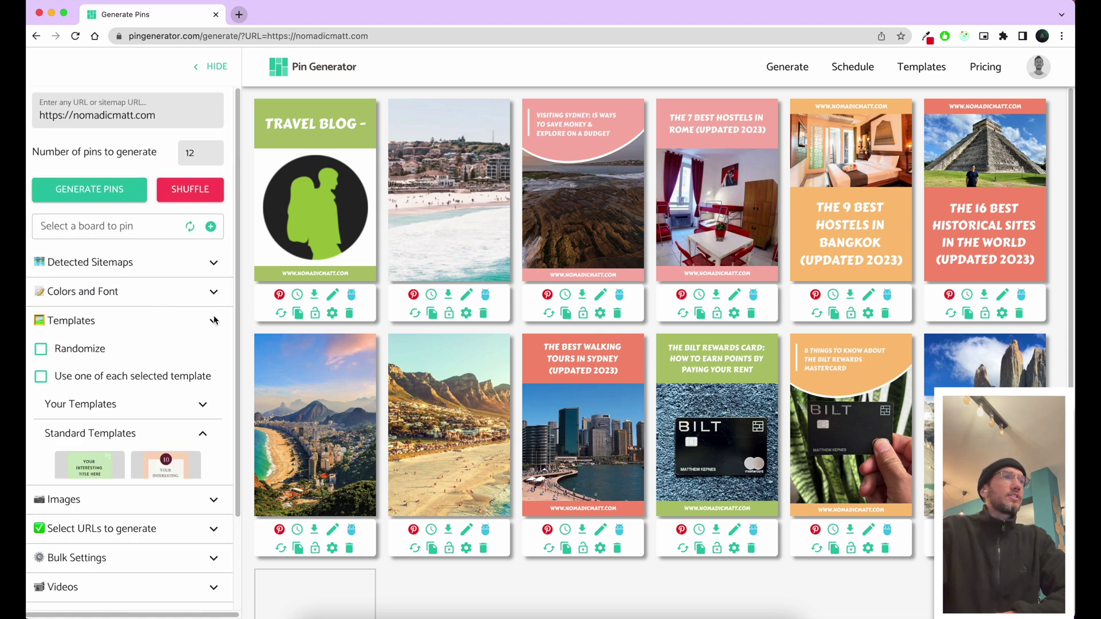
click(142, 227)
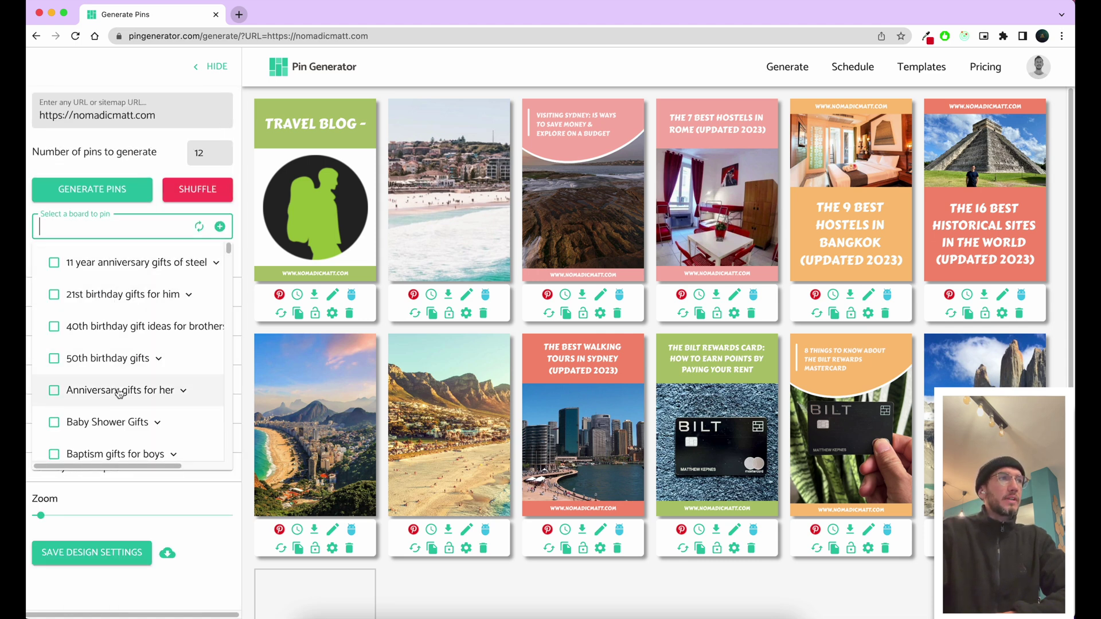
scroll(115, 397, down, 1)
scroll(116, 413, down, 3)
scroll(112, 345, up, 4)
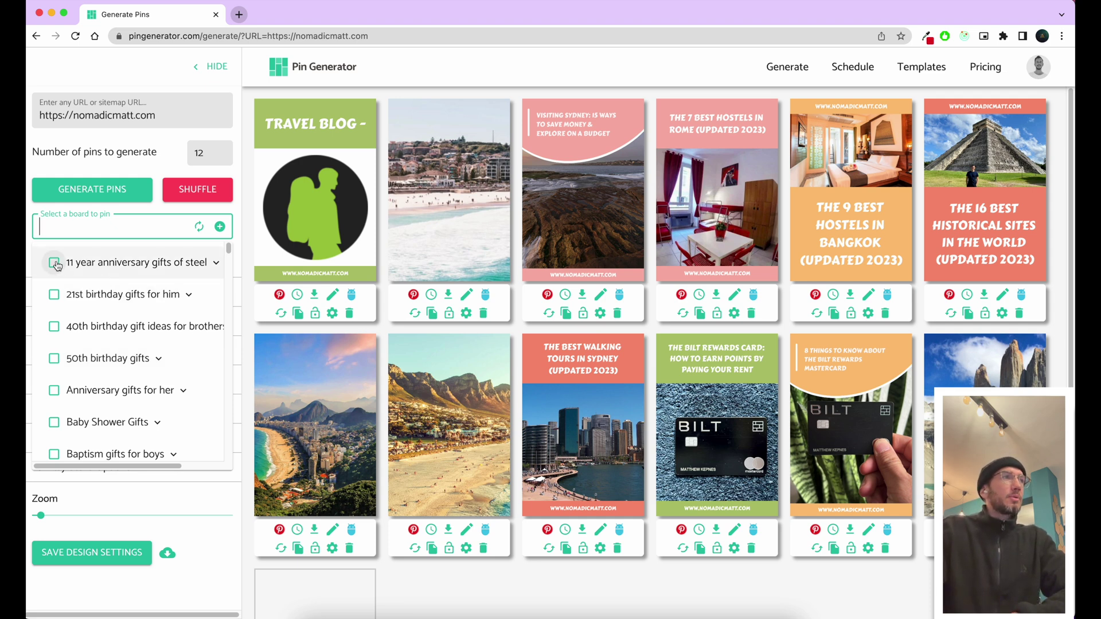
click(57, 265)
click(54, 302)
click(55, 353)
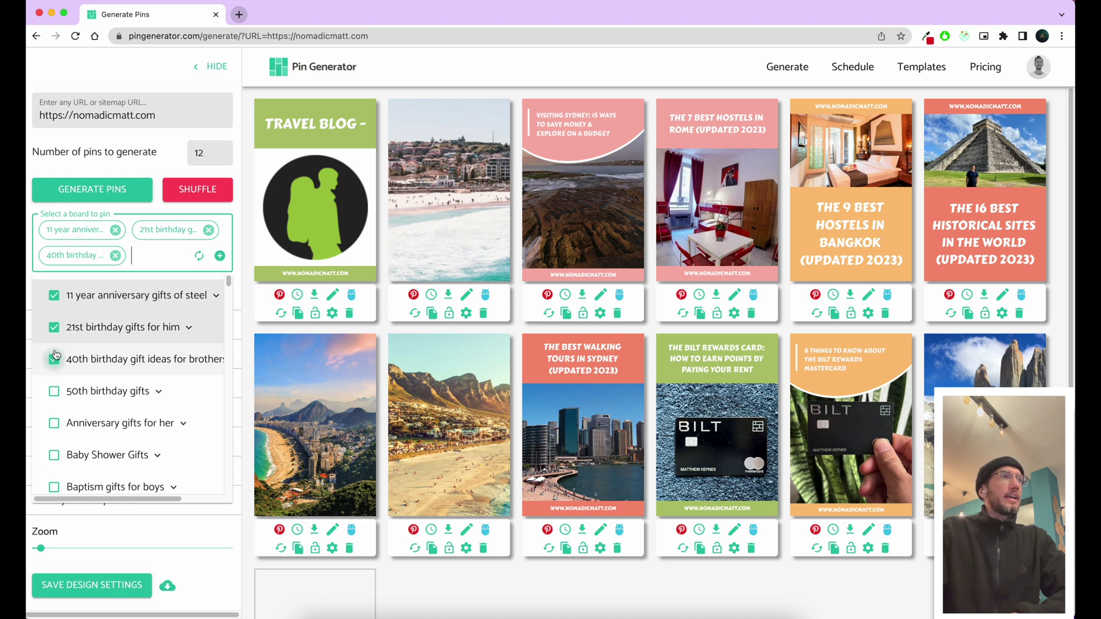
click(404, 343)
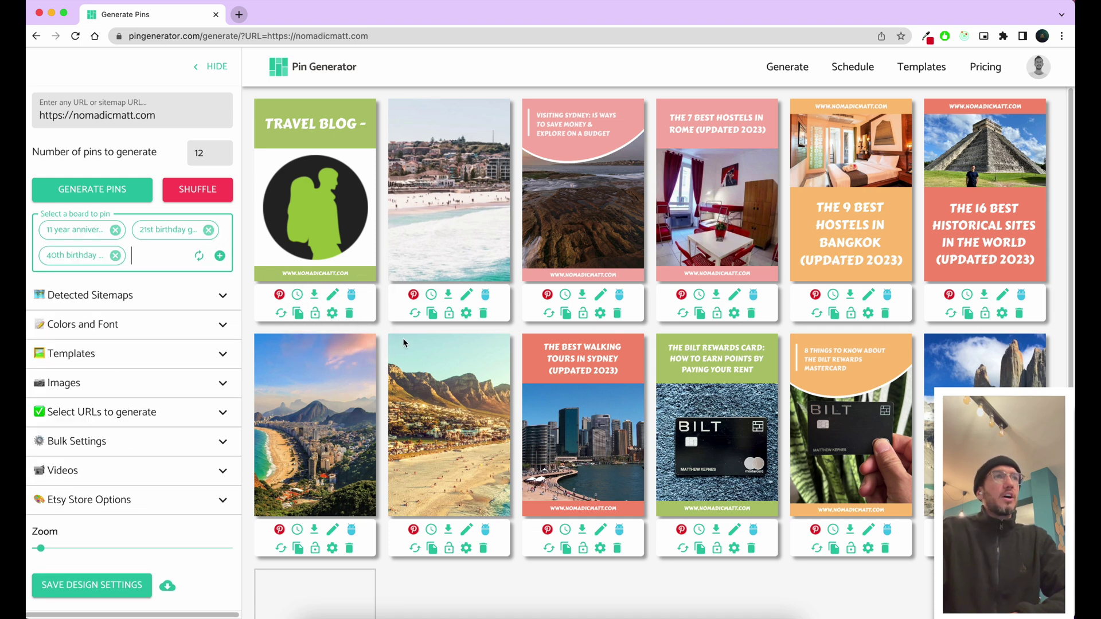
Preview sample pins, then create a daily AutoPin from the Sydney beach pin with AI-rewritten titles and descriptions.
click(431, 295)
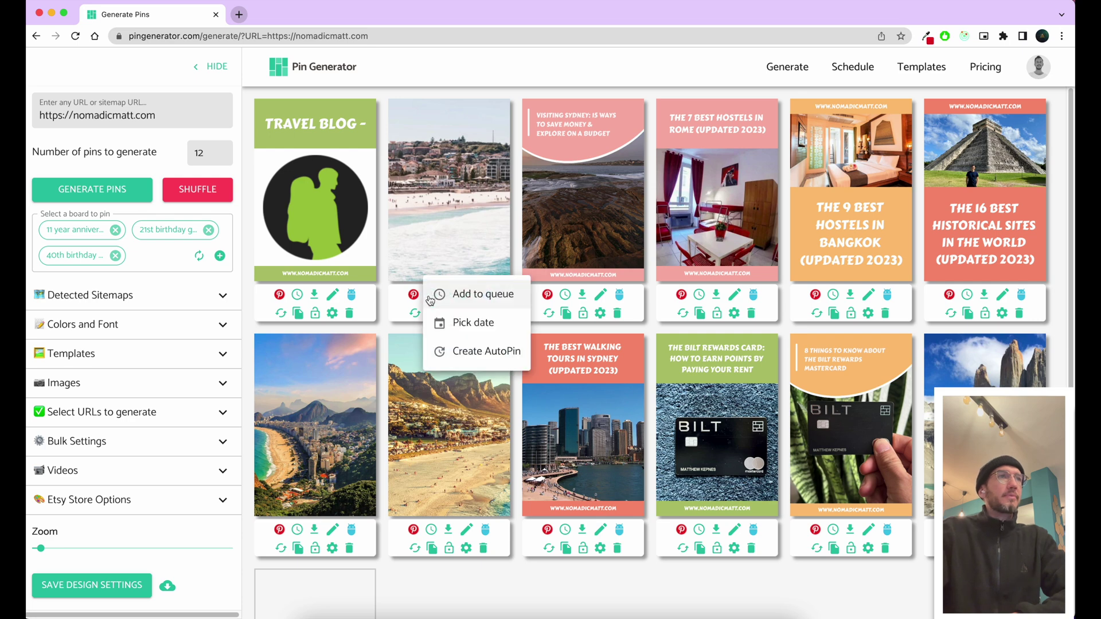
click(434, 350)
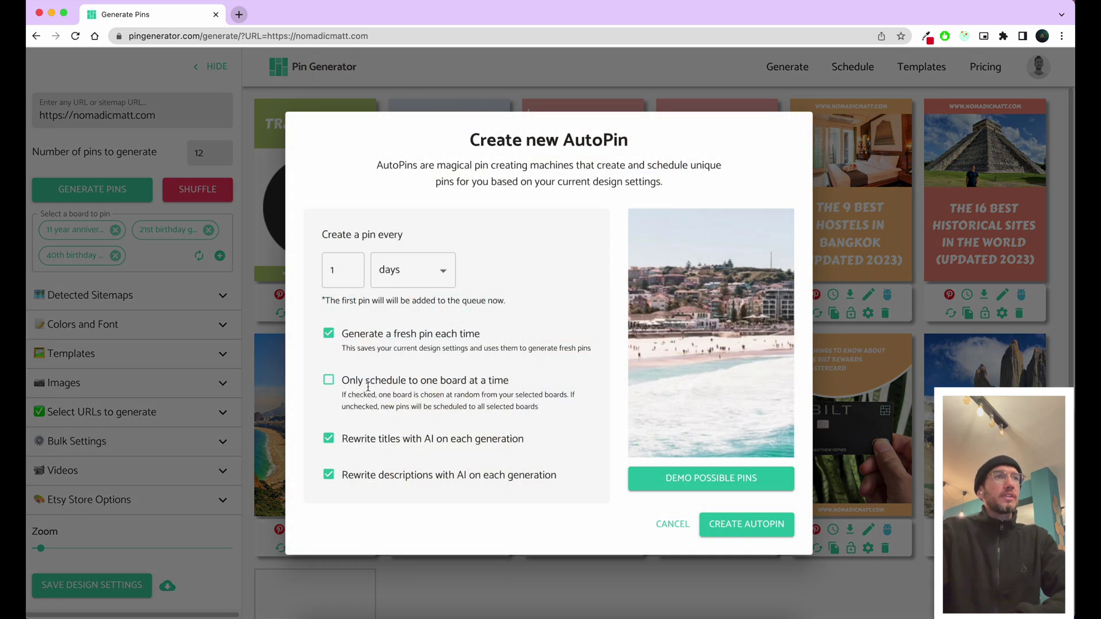
drag(342, 381, 512, 390)
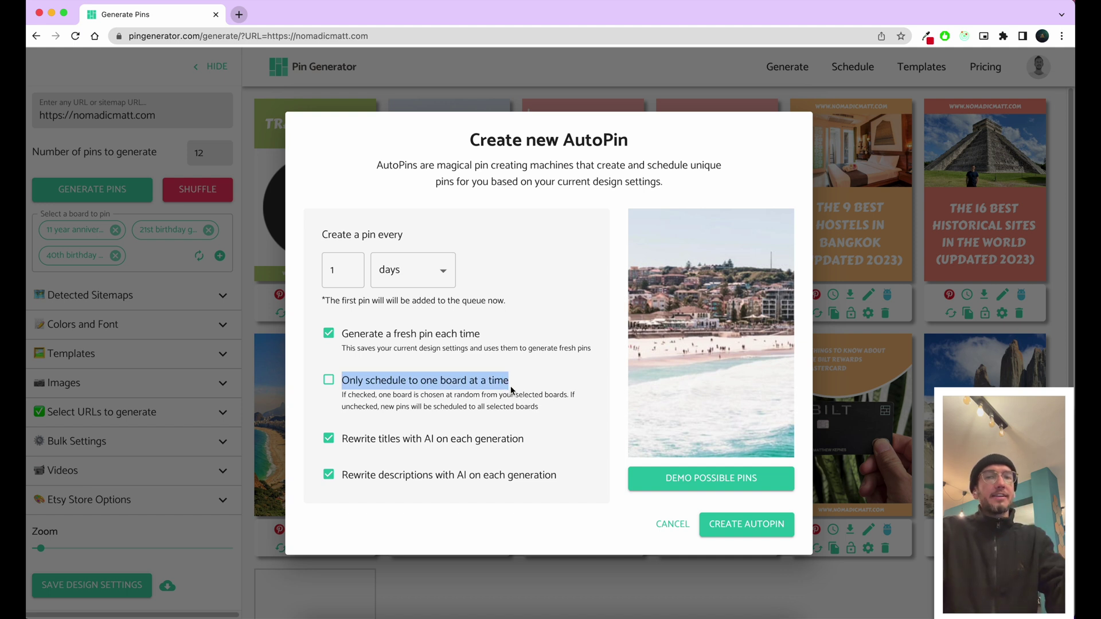
click(688, 480)
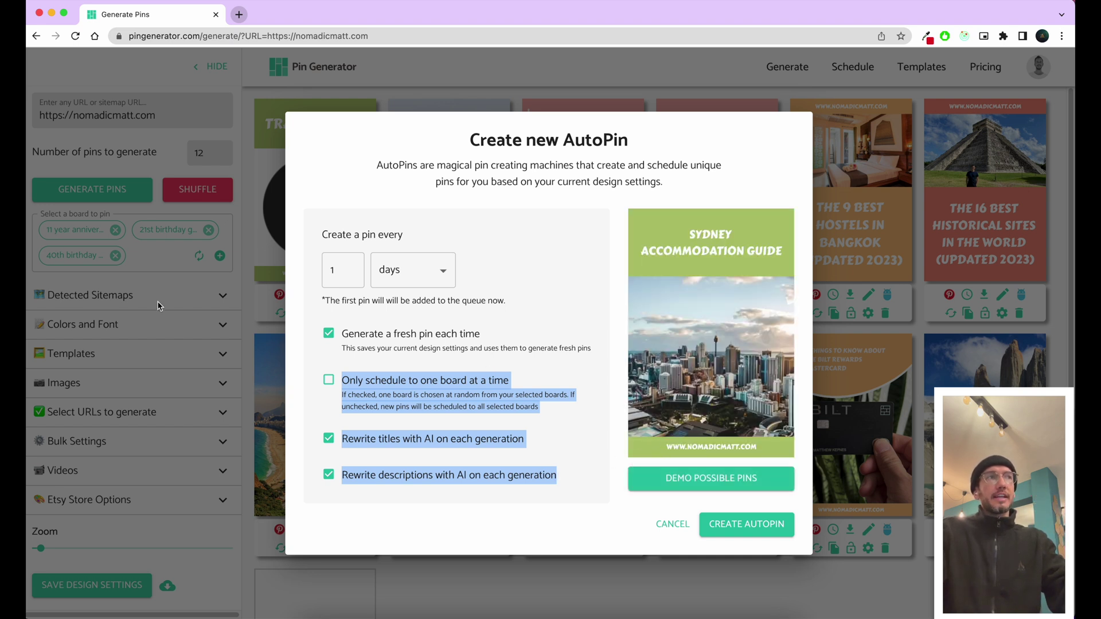
click(511, 328)
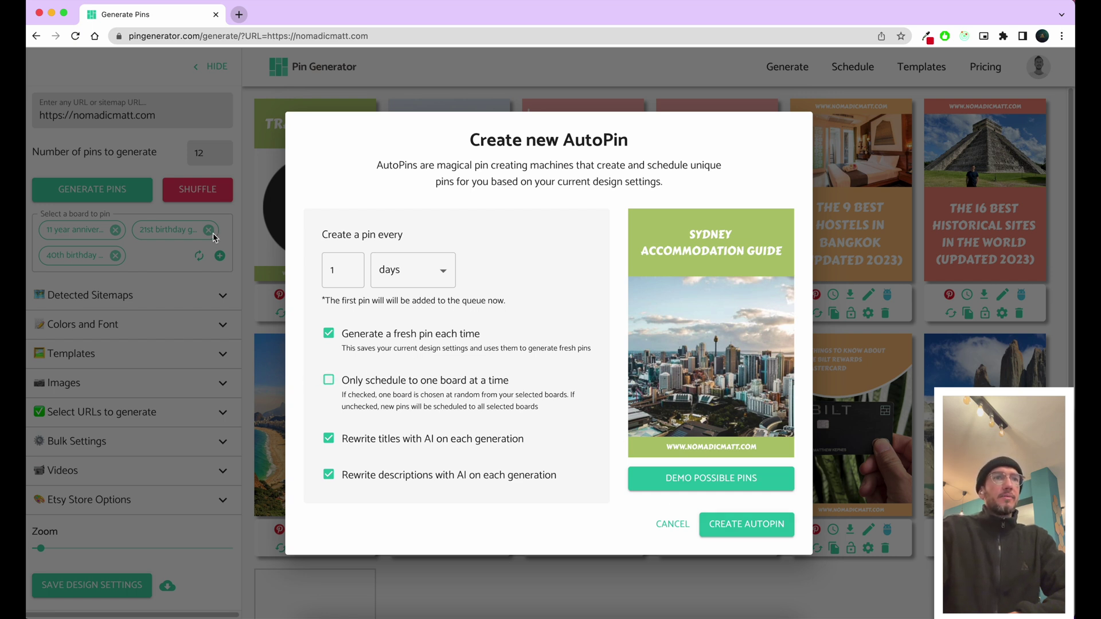
click(740, 525)
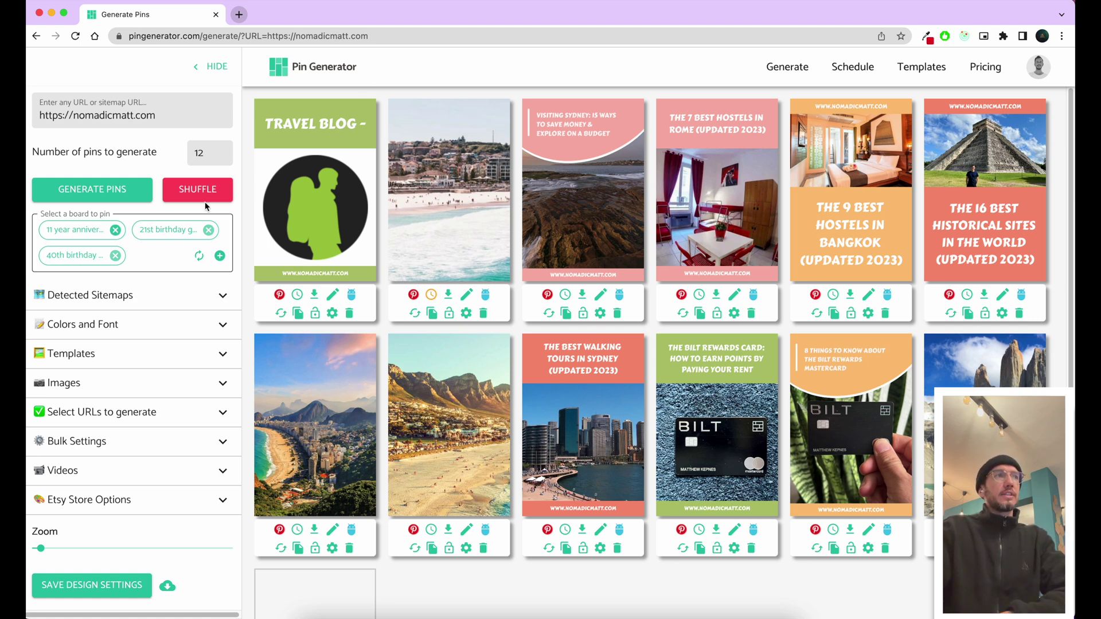
Confirm the Scheduled Pins Queue lists three Where to Stay in Sydney pins, one per board.
click(849, 79)
scroll(437, 249, down, 10)
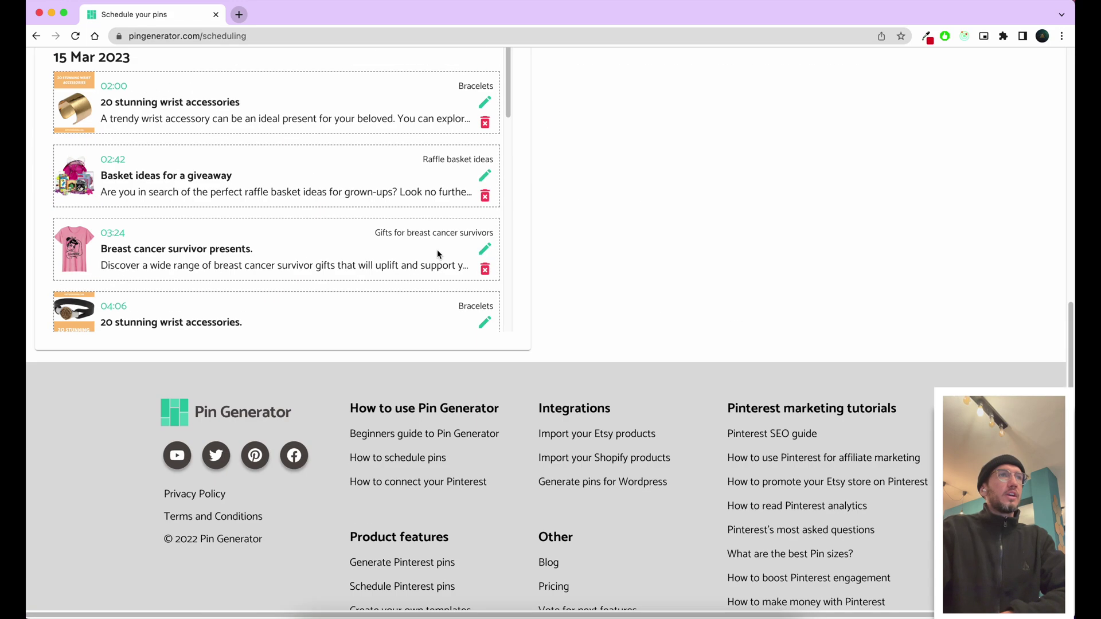
scroll(438, 254, down, 10)
scroll(530, 172, down, 3)
scroll(568, 175, up, 4)
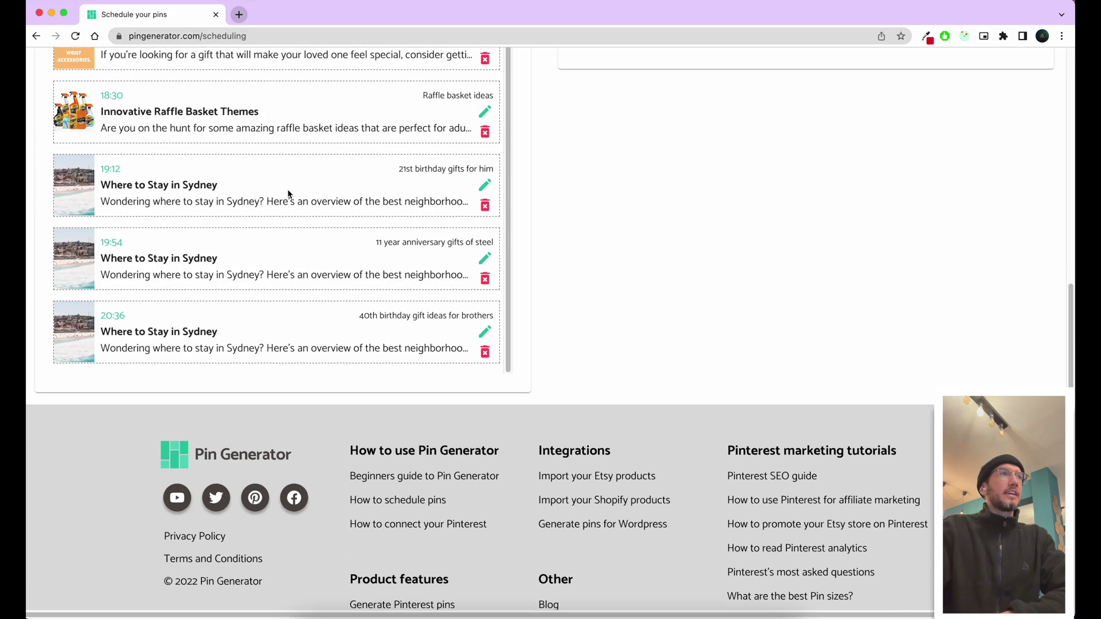
drag(102, 183, 466, 351)
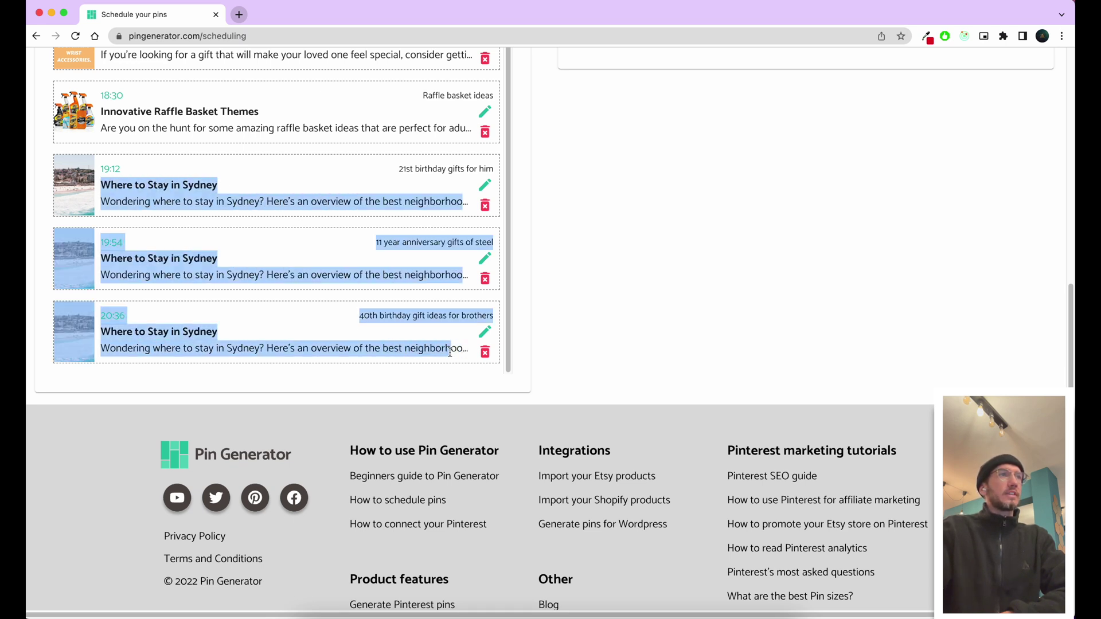
click(556, 301)
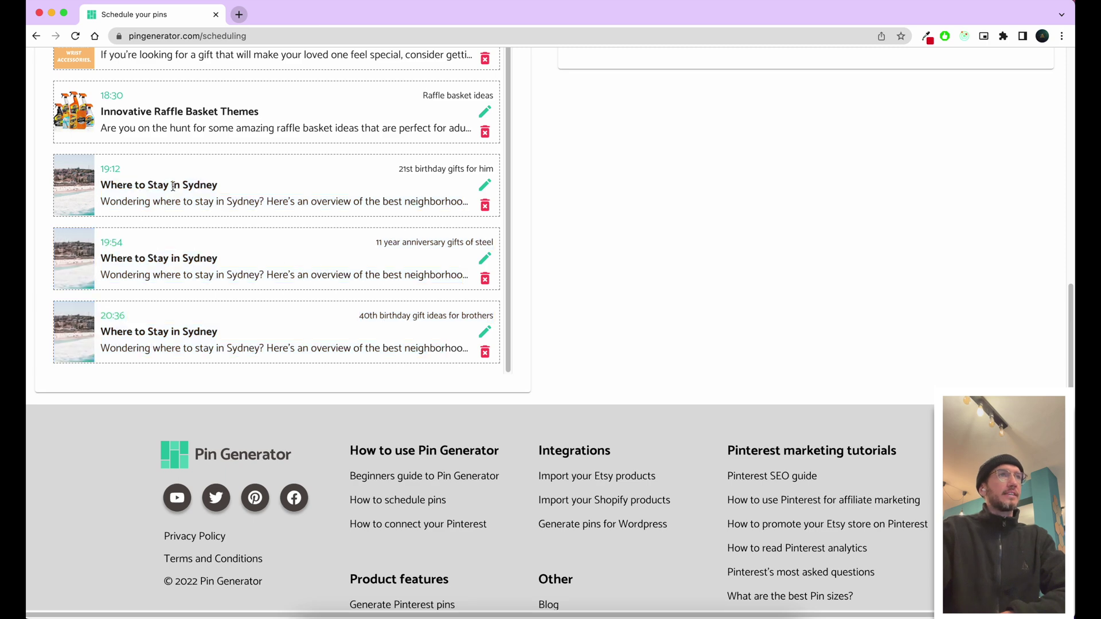
scroll(686, 299, up, 4)
scroll(681, 300, up, 5)
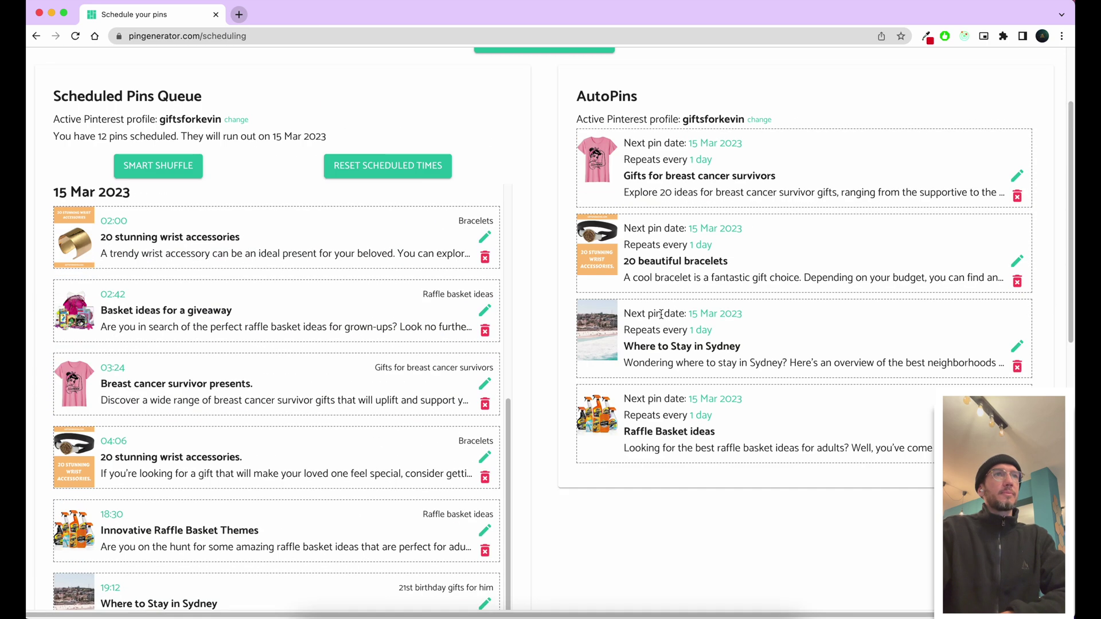
scroll(787, 130, up, 1)
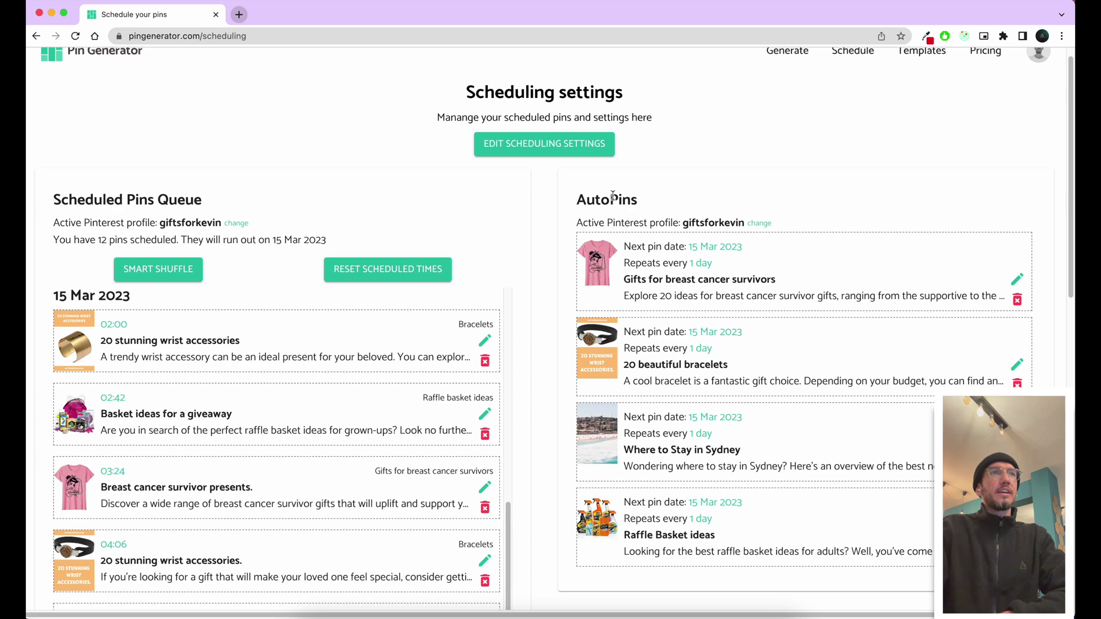
drag(593, 202, 640, 205)
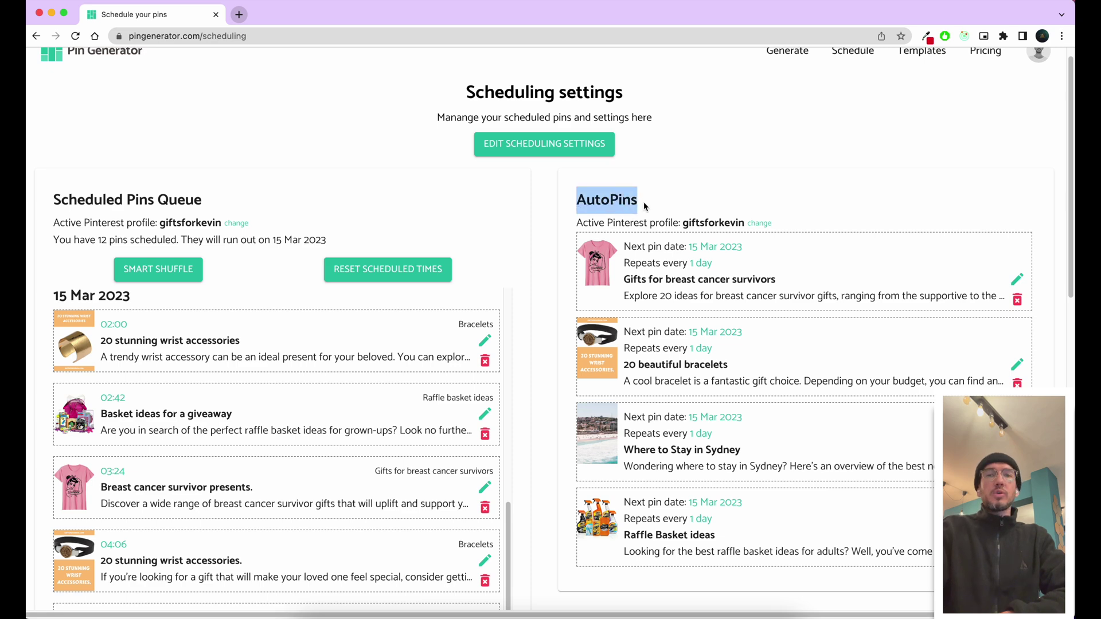
scroll(758, 152, down, 1)
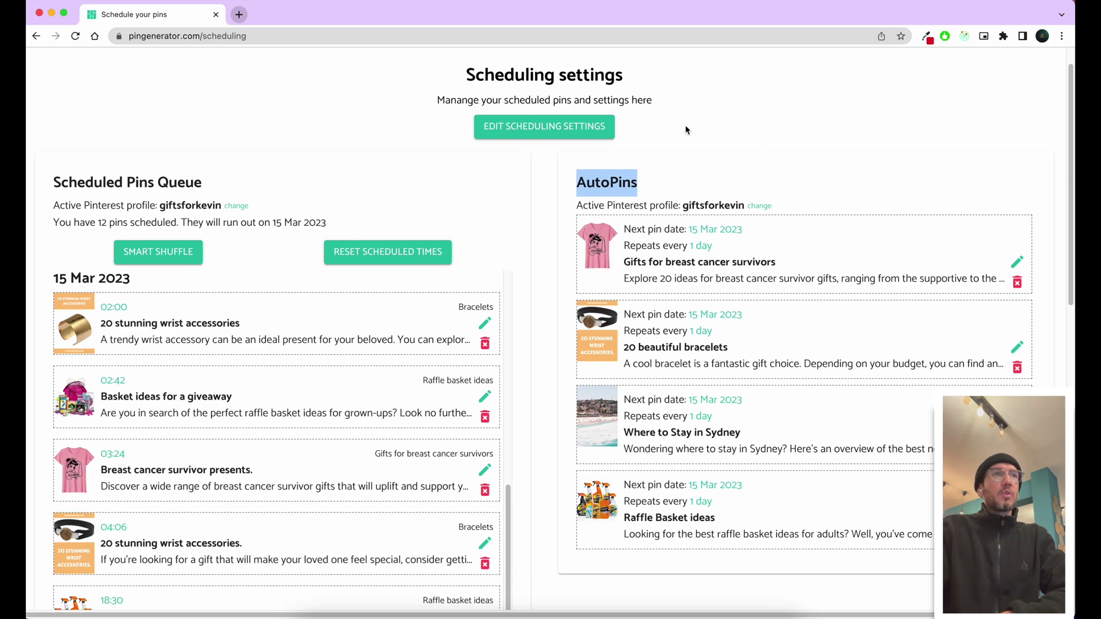
drag(758, 436, 603, 411)
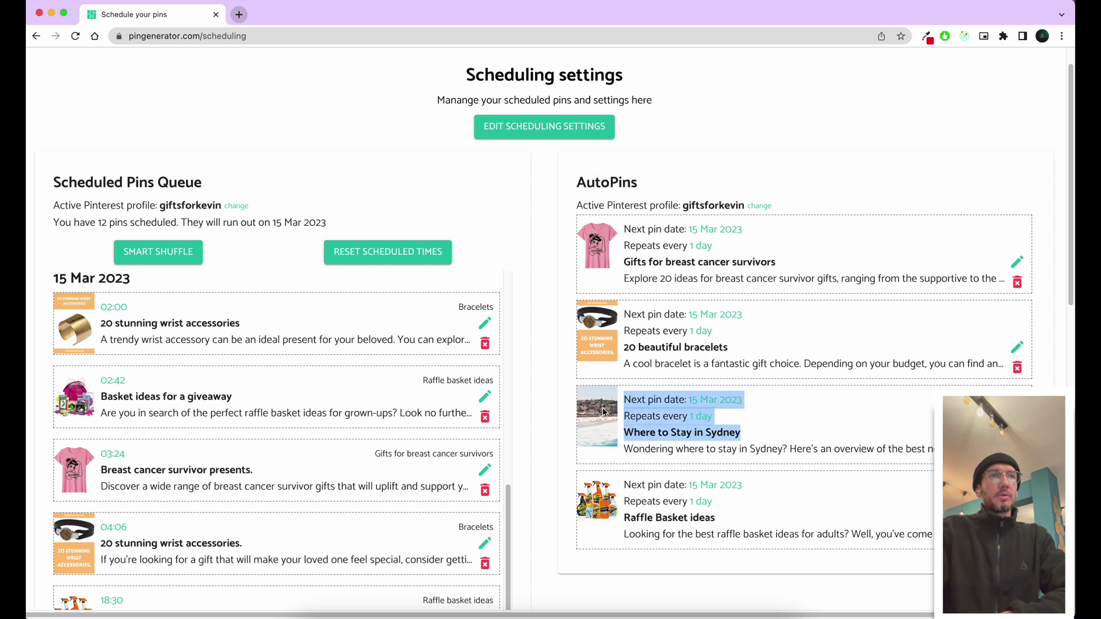
click(767, 421)
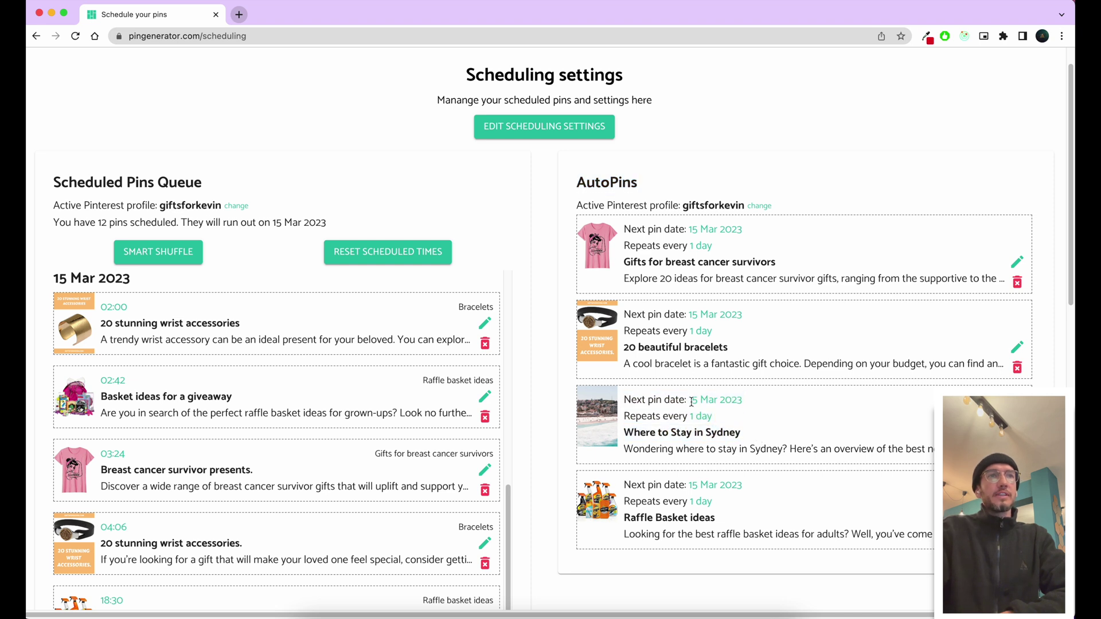
mouse_move(692, 402)
mouse_down()
mouse_move(743, 401)
mouse_move(587, 419)
mouse_move(624, 415)
mouse_up()
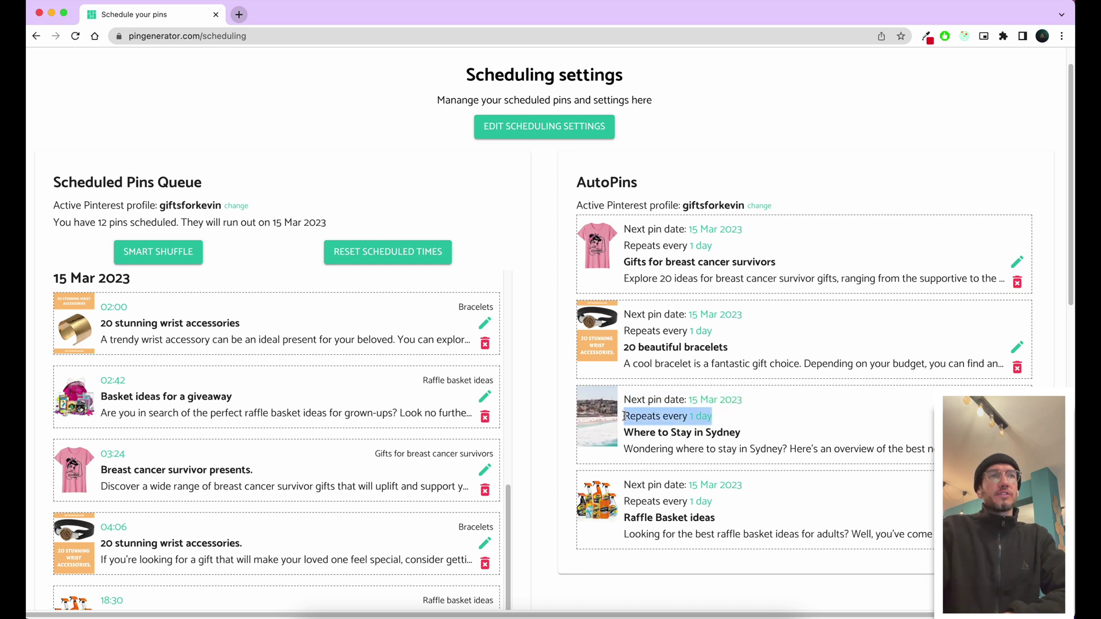
click(800, 426)
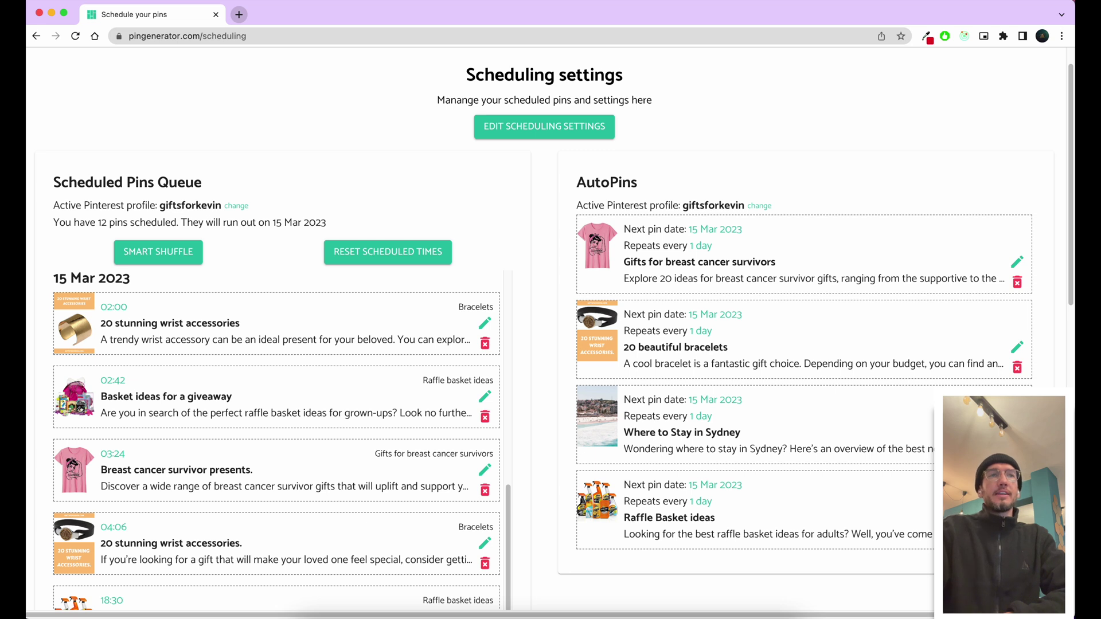
drag(743, 400, 689, 400)
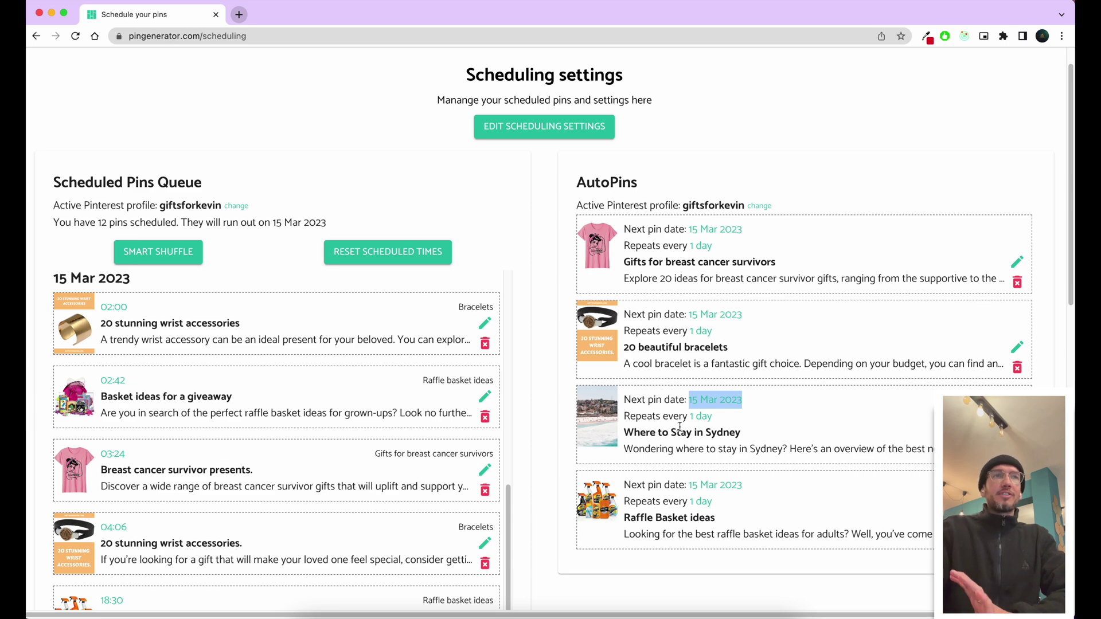
scroll(524, 413, down, 2)
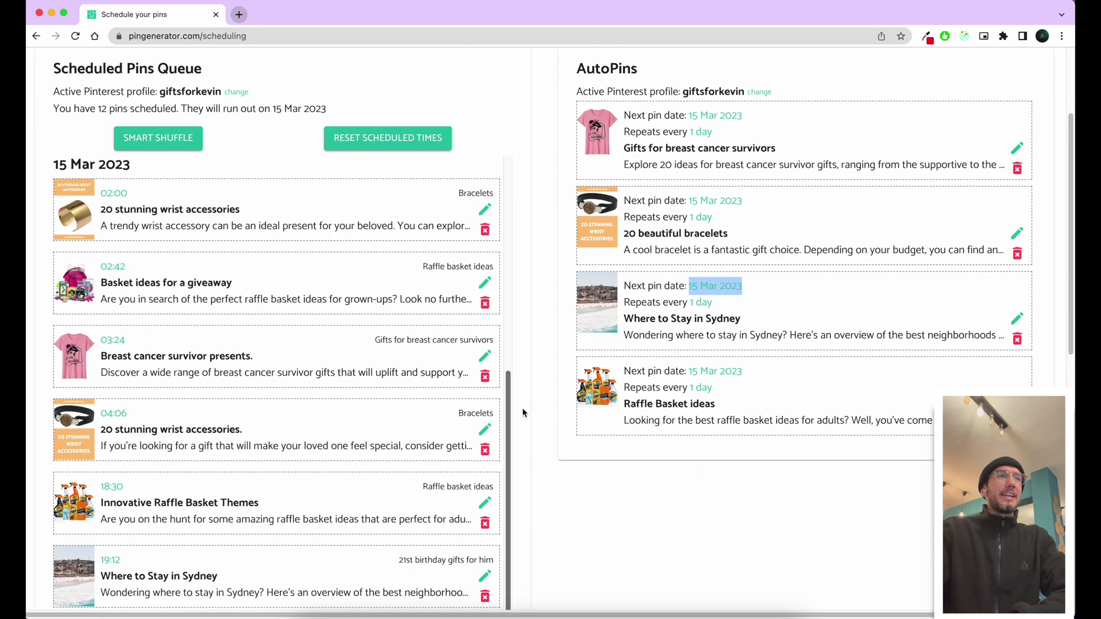
scroll(327, 468, down, 3)
scroll(339, 241, down, 3)
scroll(573, 277, up, 1)
scroll(559, 301, up, 4)
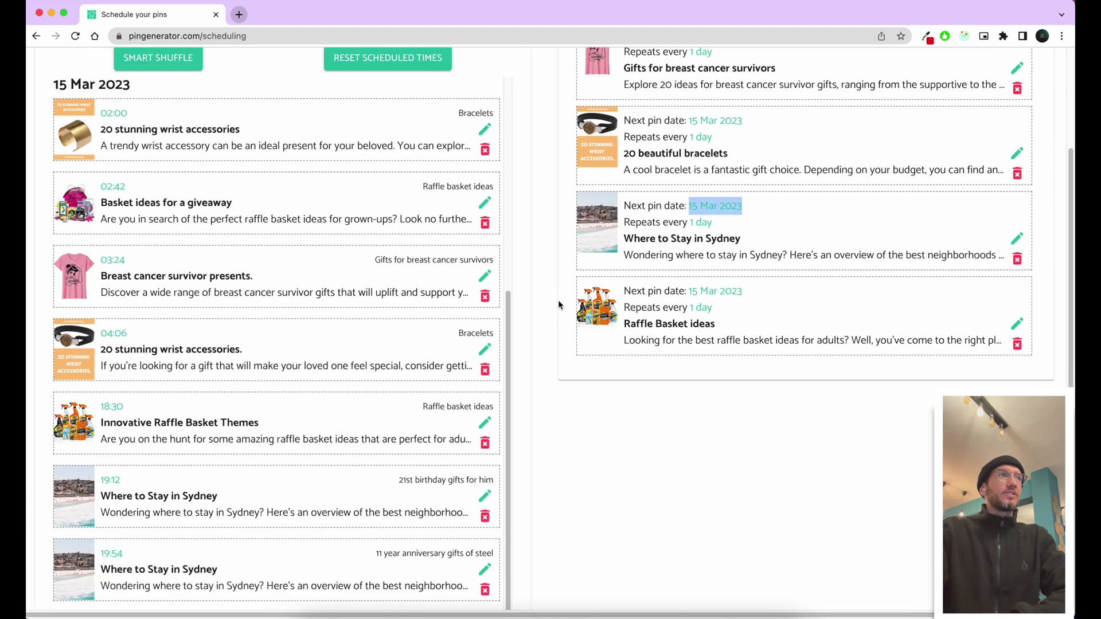
scroll(542, 286, up, 2)
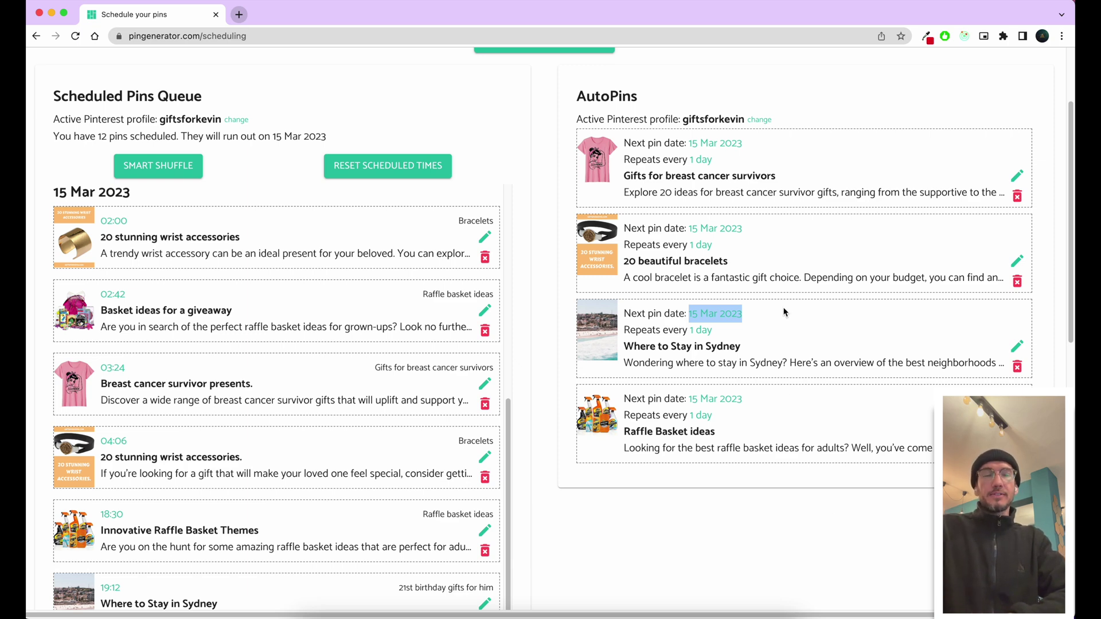
Open the Sydney AutoPin's details for editing from the AutoPins list.
click(818, 326)
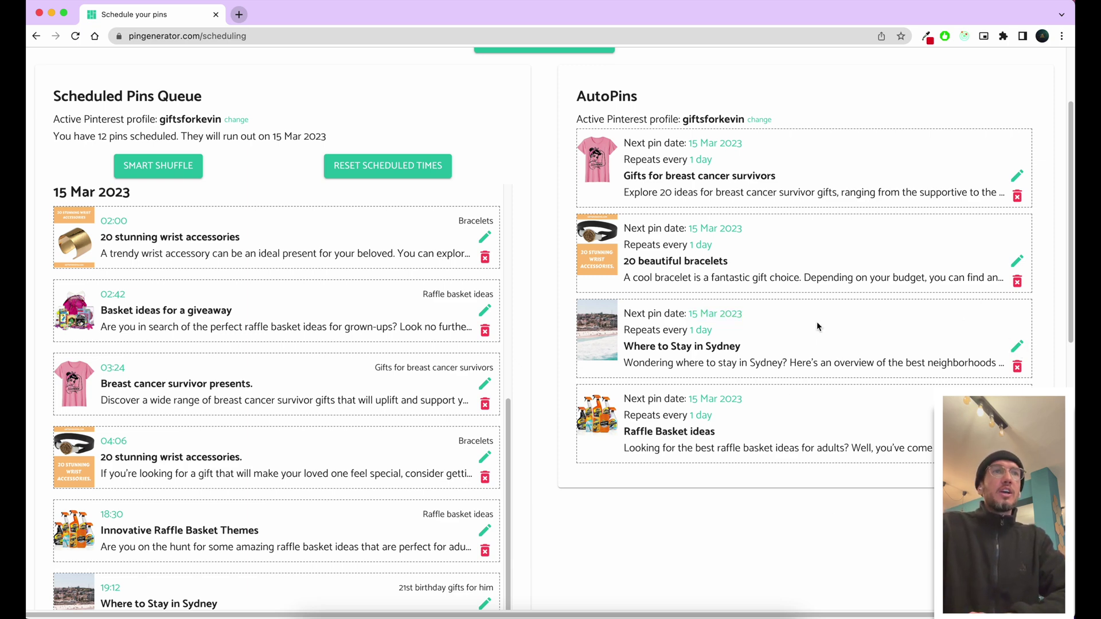
triple_click(961, 359)
click(962, 353)
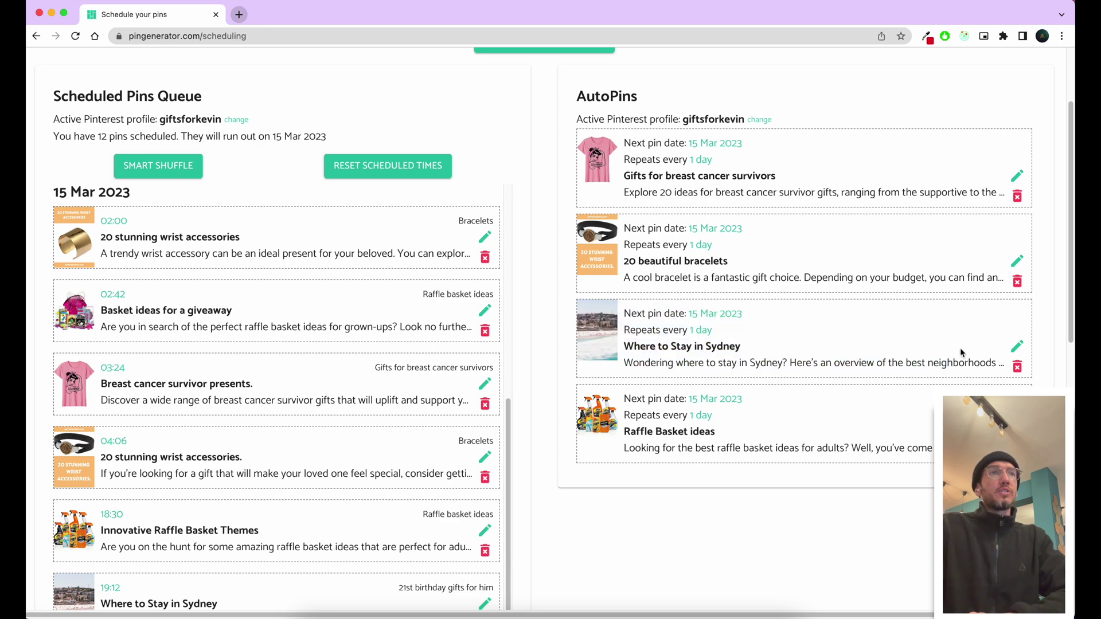
click(1019, 348)
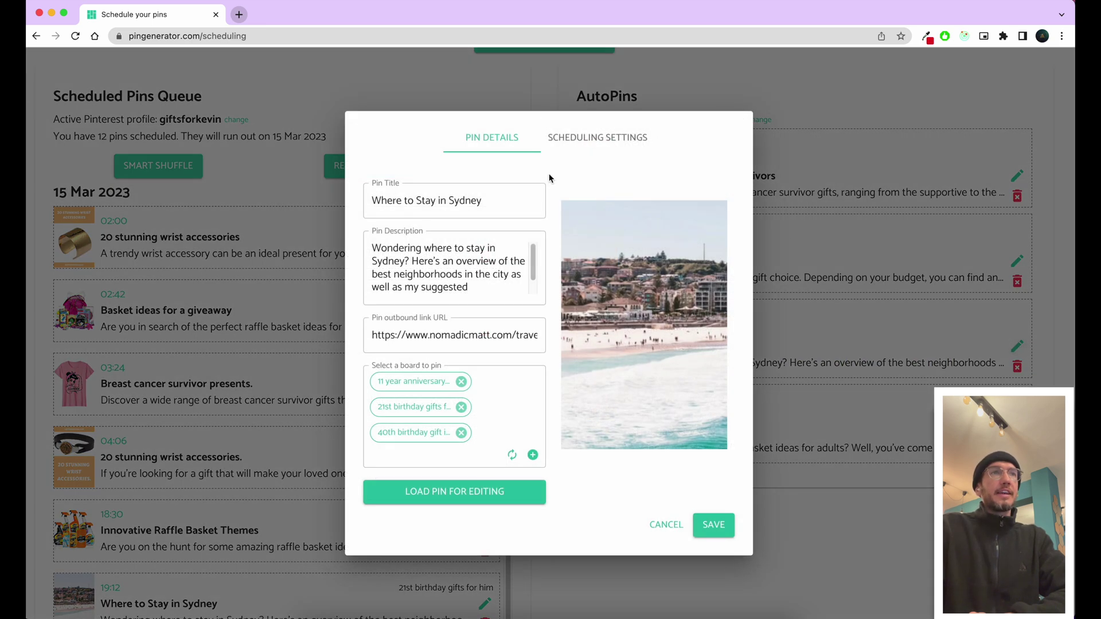
Remove the 40th and 21st birthday boards, keeping only the steel anniversary board.
click(462, 432)
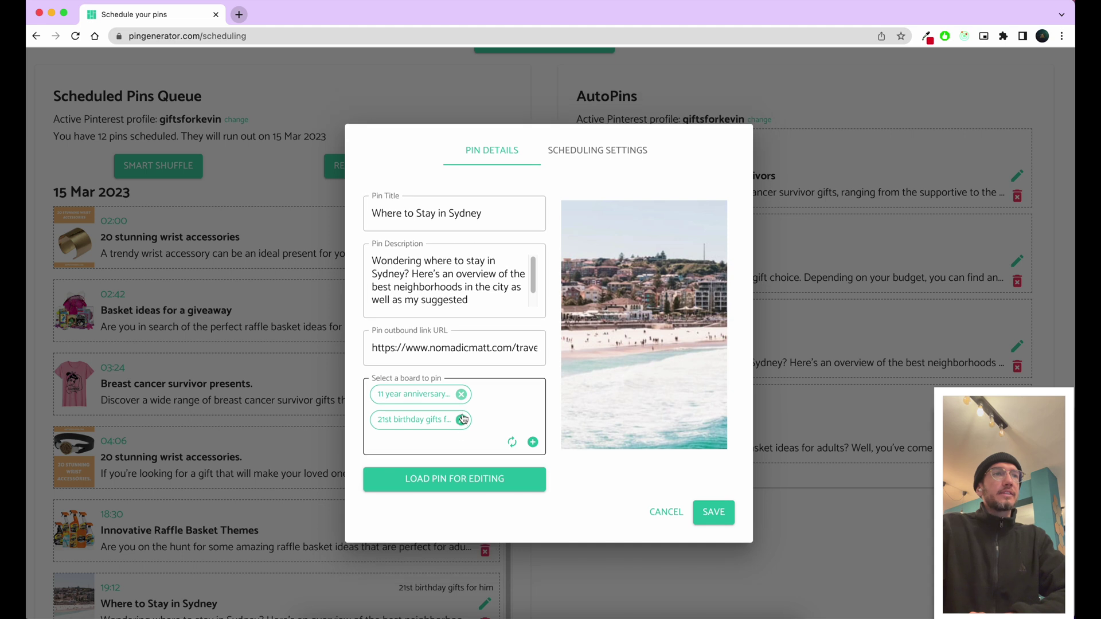
click(462, 419)
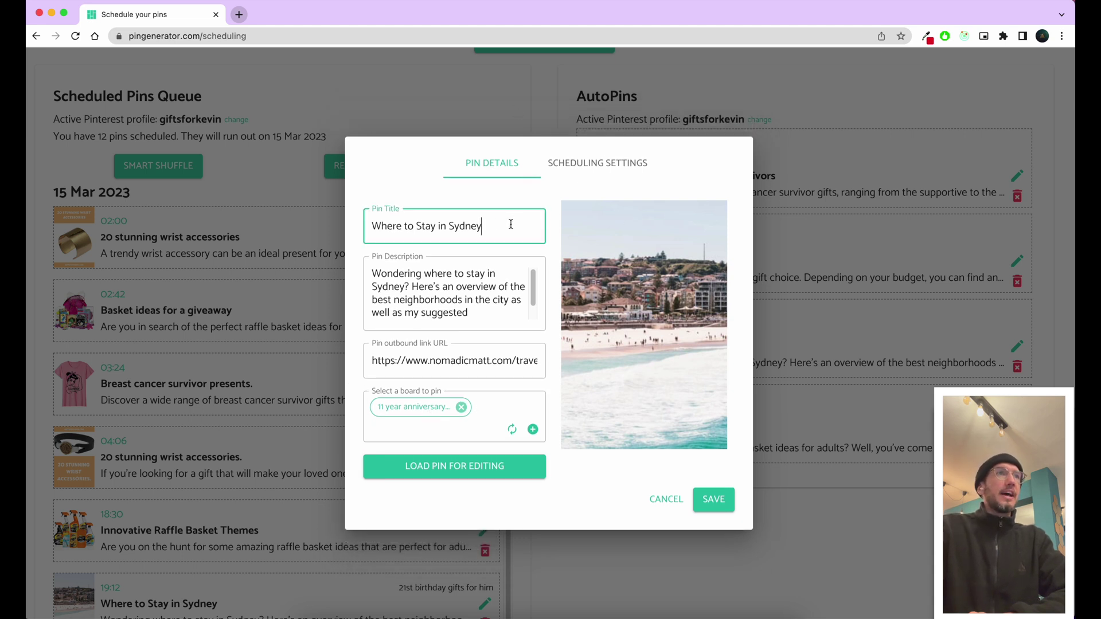
drag(510, 224, 383, 223)
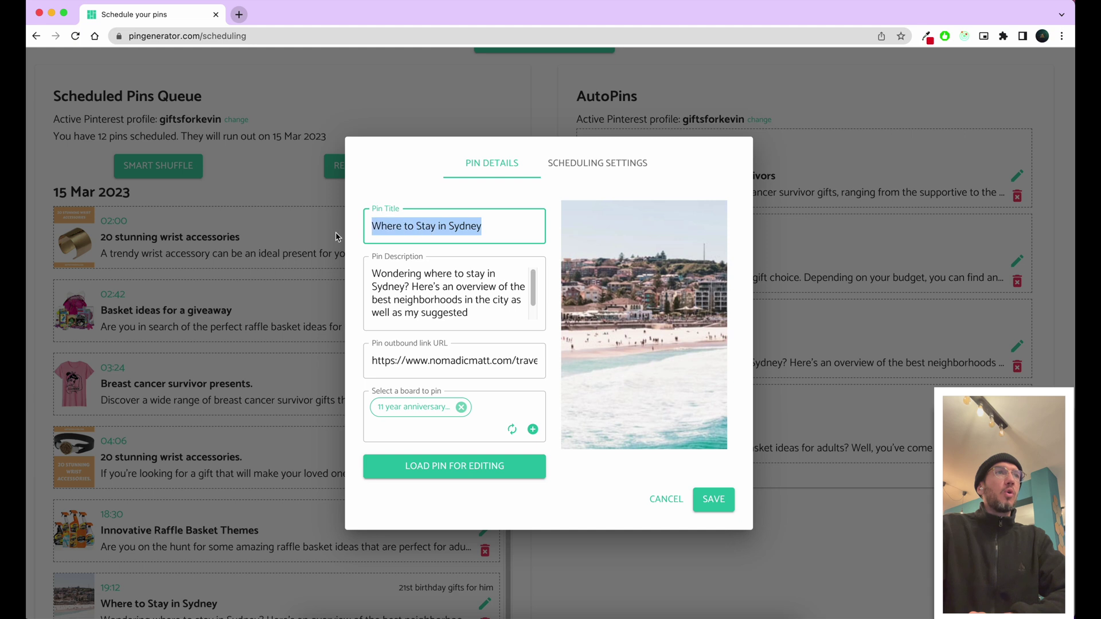
click(516, 228)
drag(486, 226, 370, 227)
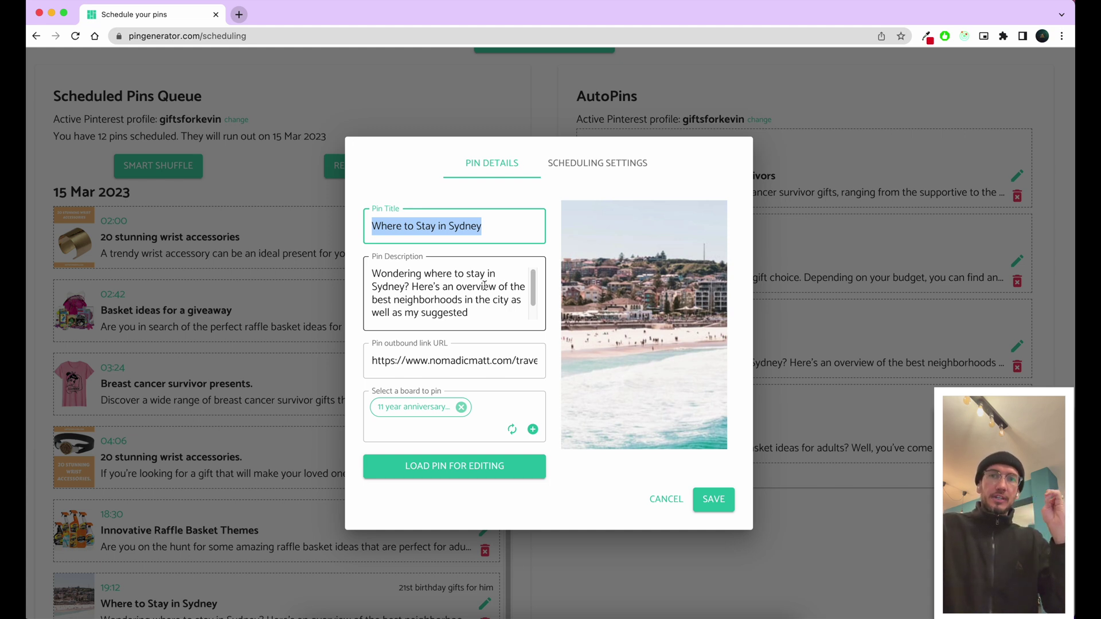
click(423, 300)
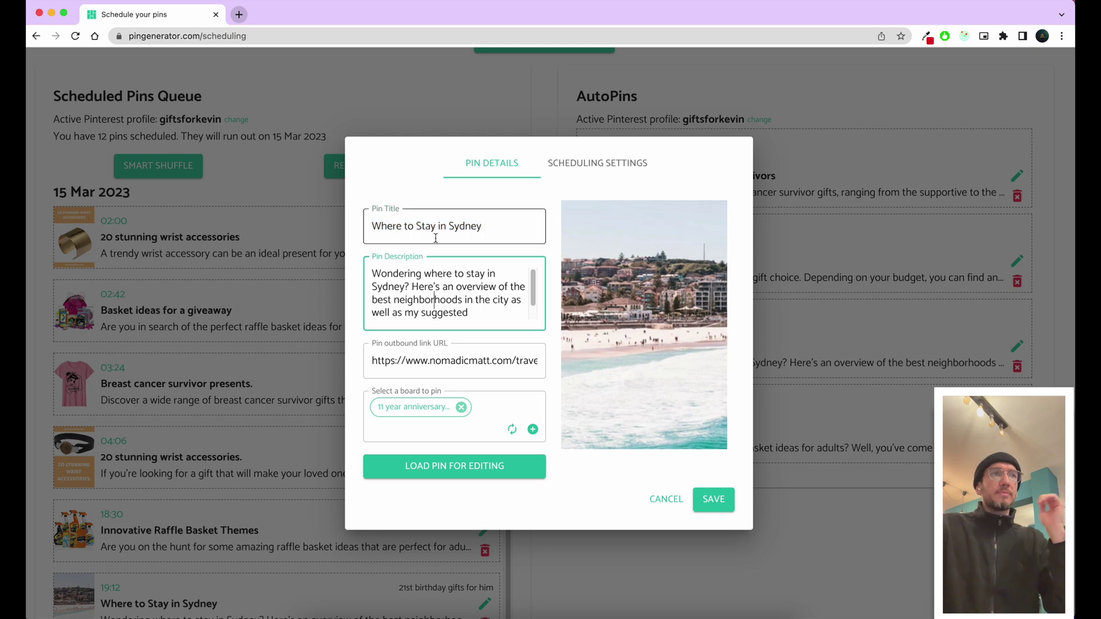
click(598, 167)
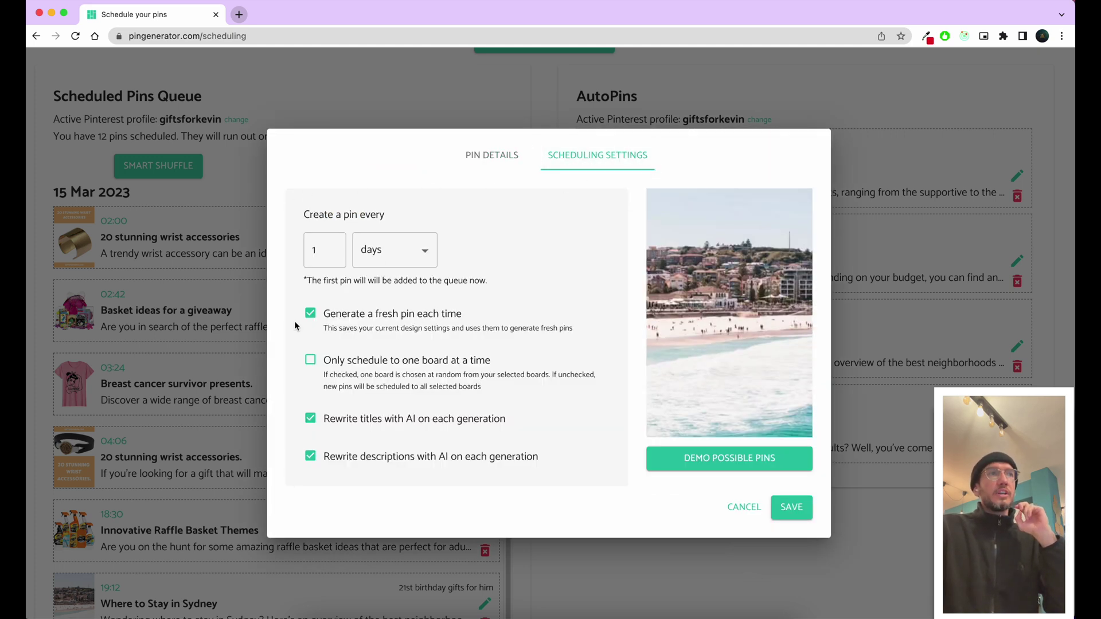
Preview the 'Lodging Options in Sydney' sample pins and save the Sydney AutoPin's scheduling settings.
click(718, 457)
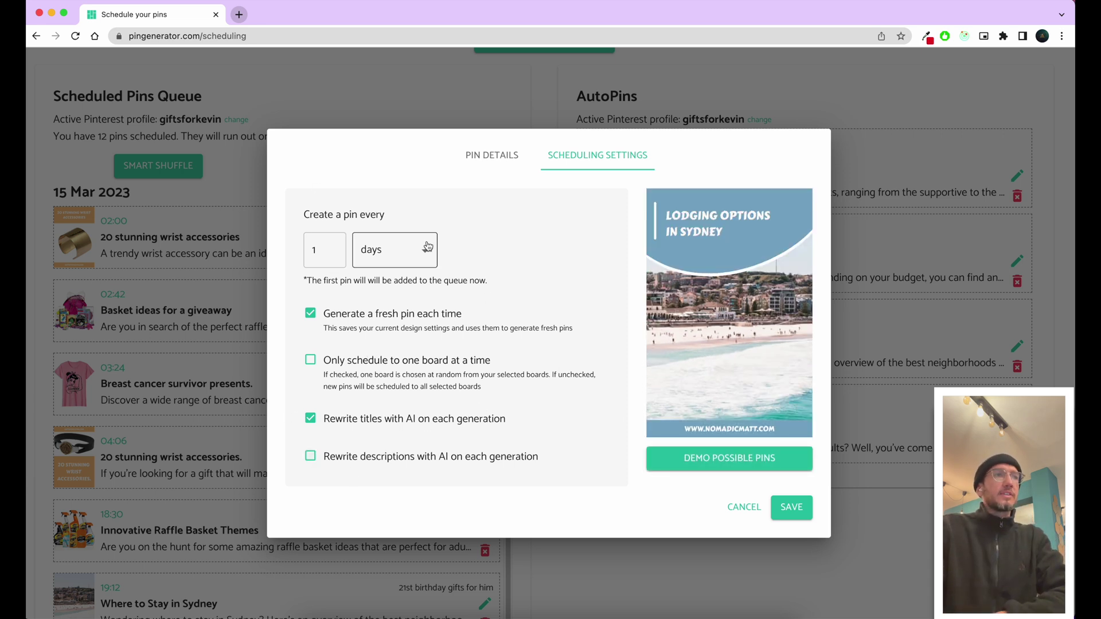
click(794, 507)
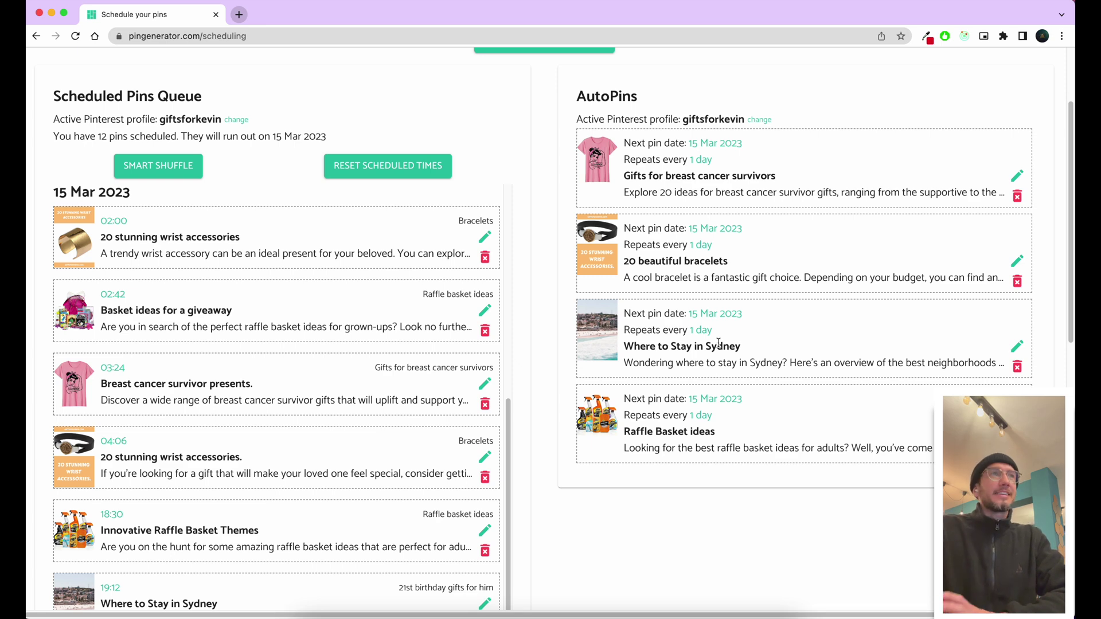
scroll(812, 358, up, 1)
scroll(812, 359, up, 3)
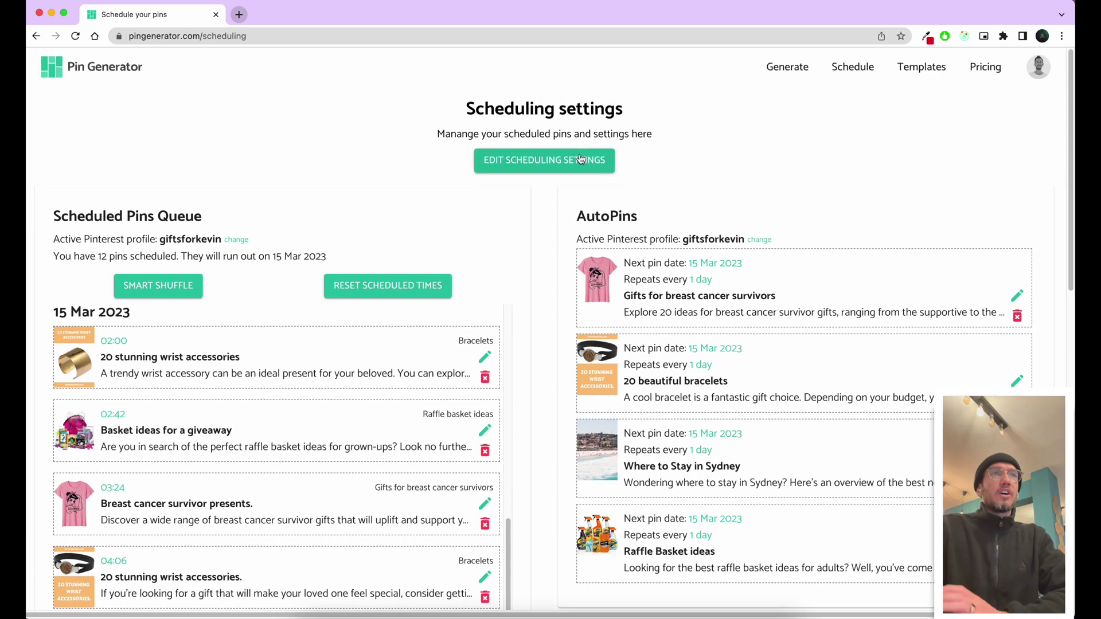
drag(577, 216, 649, 221)
scroll(687, 274, down, 1)
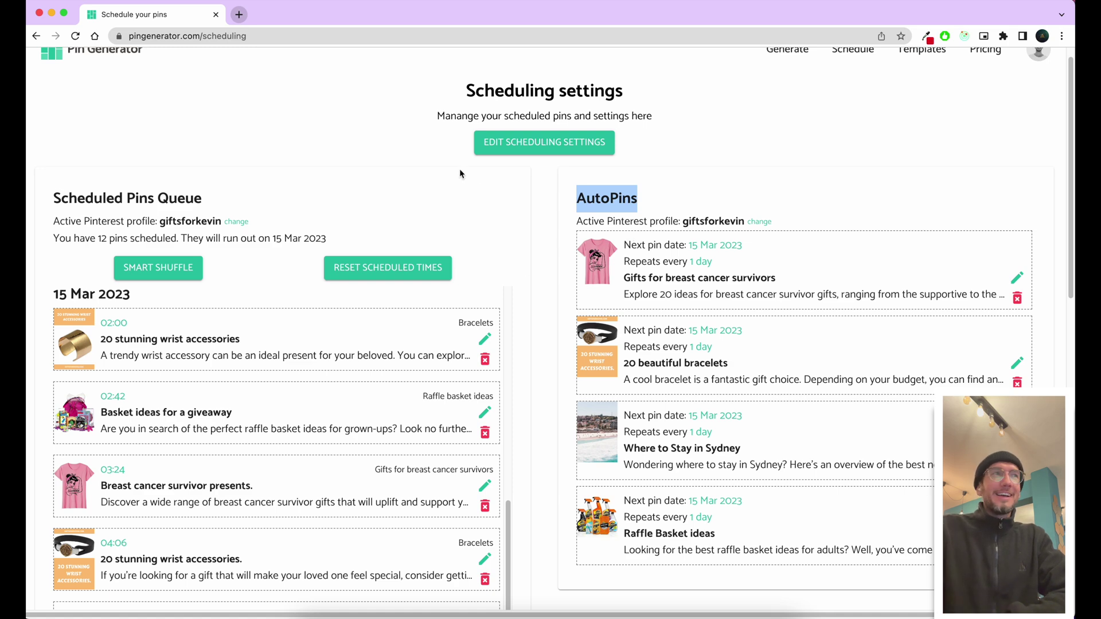
scroll(655, 103, up, 1)
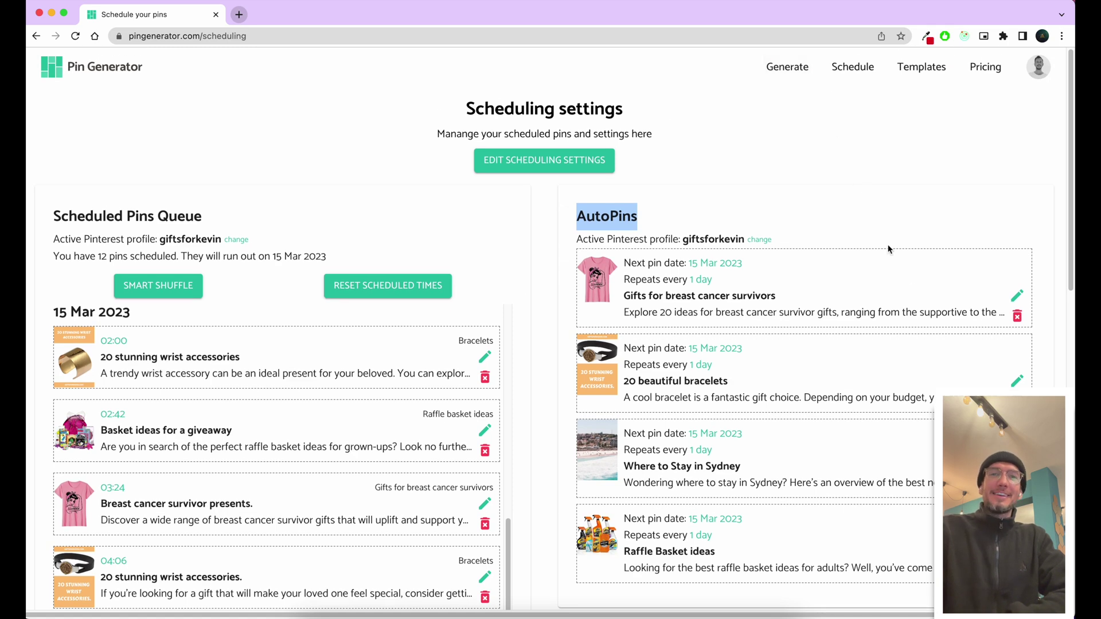